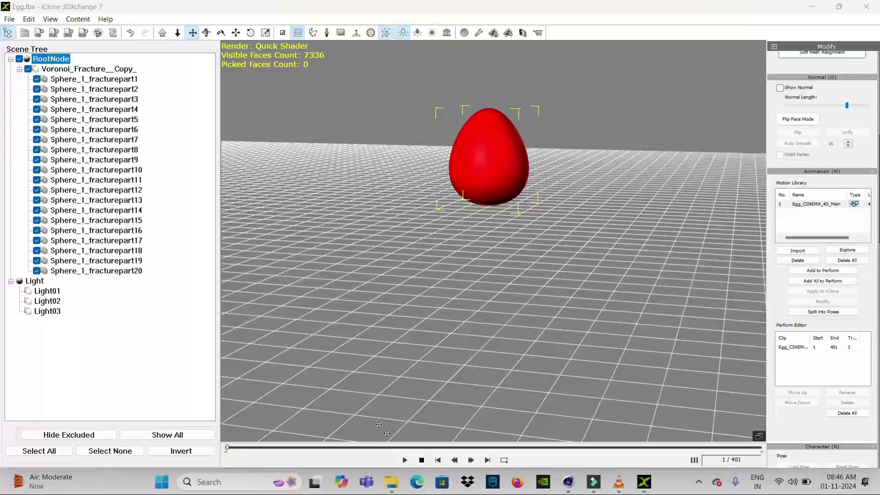
# Step: Play the shattering Egg.fbx animation in 3DXchange, then switch to Cinema 4D's empty scene
pyautogui.click(406, 463)
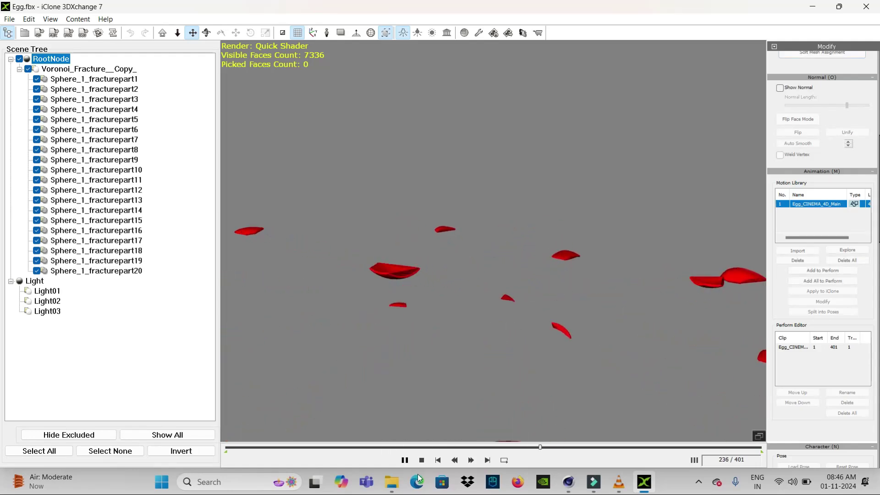
pyautogui.click(568, 491)
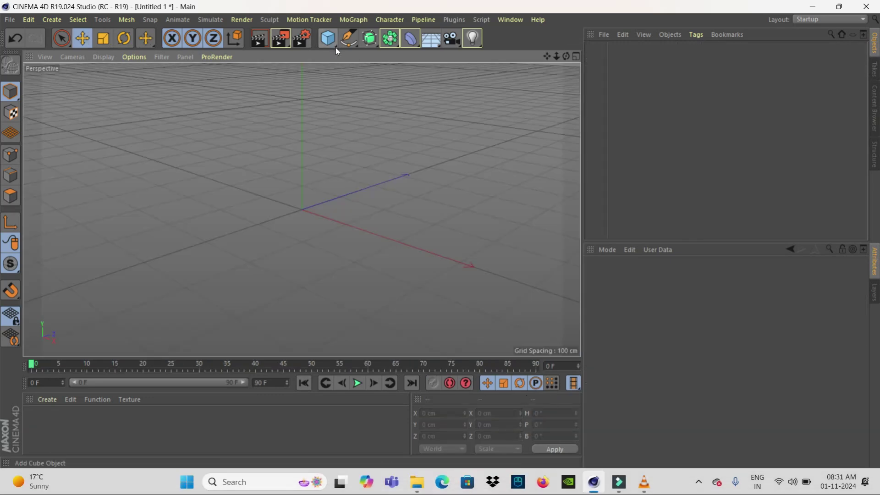
# Step: Add a 100 cm Sphere primitive, undo its test move, and show the four-view layout
pyautogui.click(329, 43)
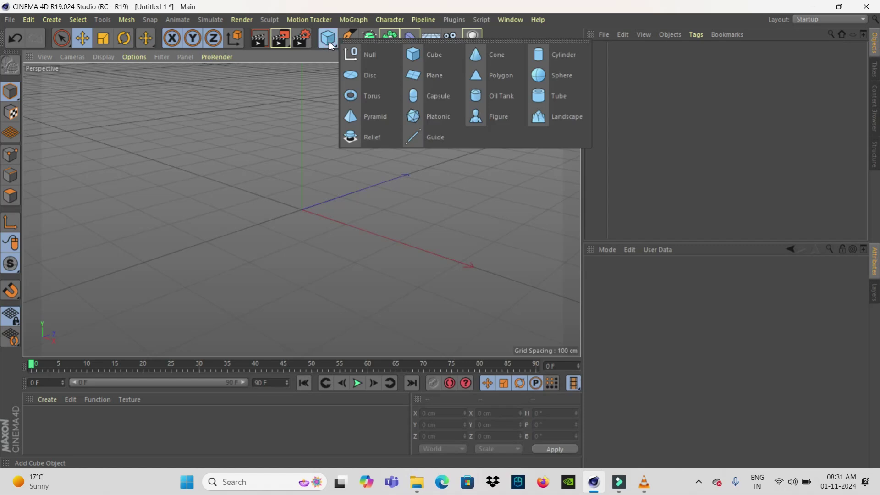
pyautogui.click(554, 75)
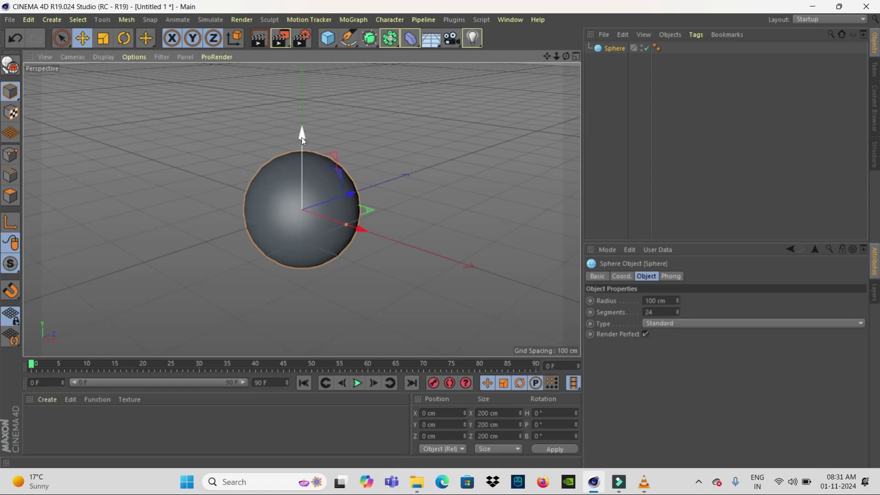
pyautogui.click(312, 105)
pyautogui.click(304, 186)
pyautogui.moveTo(307, 115)
pyautogui.mouseDown()
pyautogui.moveTo(301, 136)
pyautogui.moveTo(308, 46)
pyautogui.mouseUp()
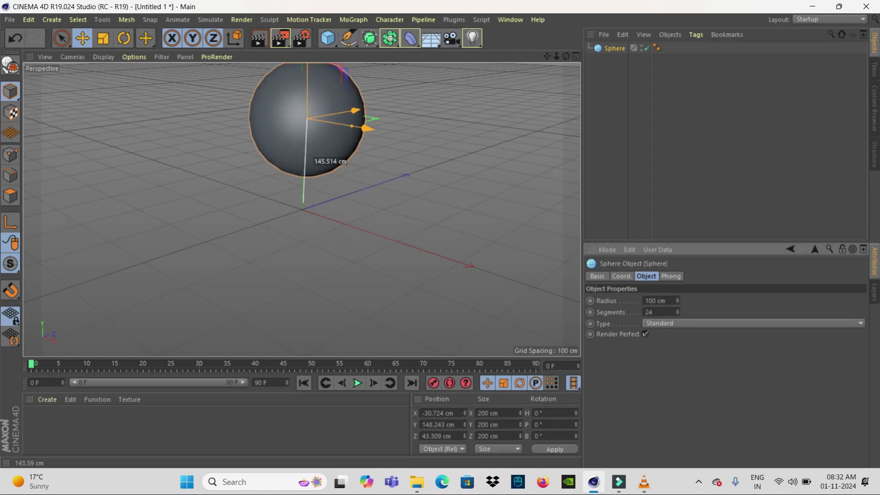
pyautogui.hotkey('ctrl', 'z')
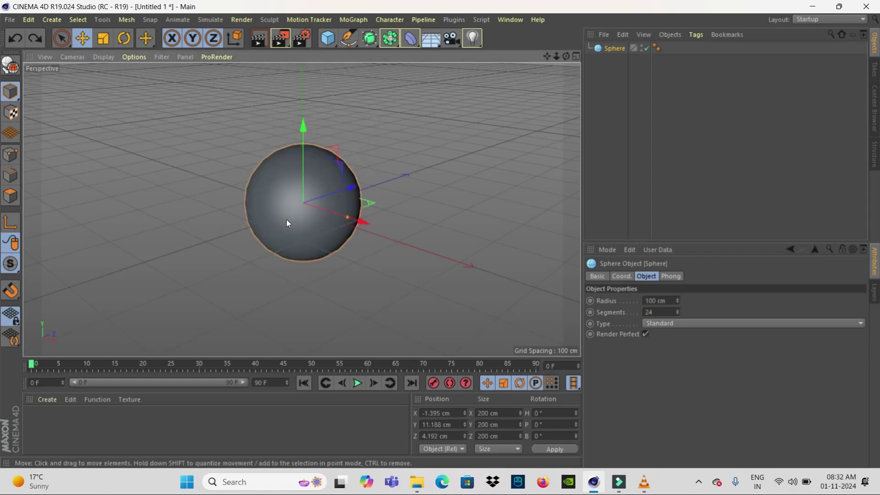
pyautogui.click(576, 56)
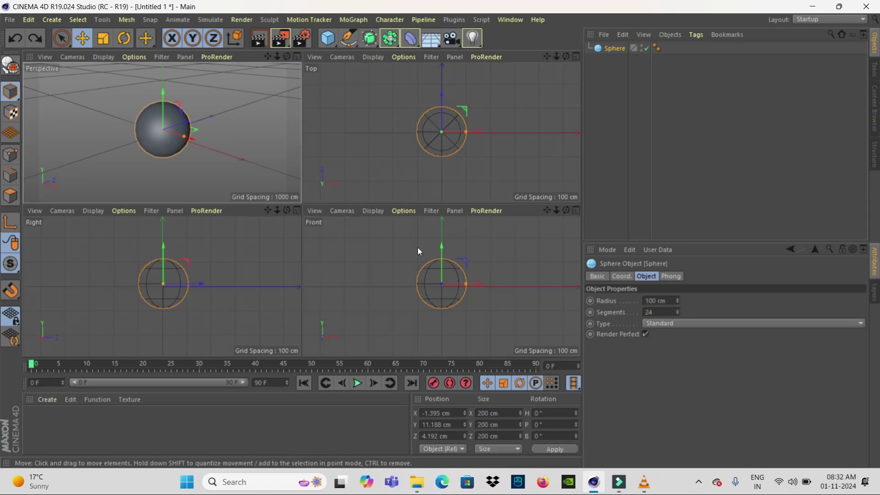
# Step: In the Front view, move the sphere about 333 cm up along Y
pyautogui.click(394, 258)
pyautogui.scroll(-2, 394, 261)
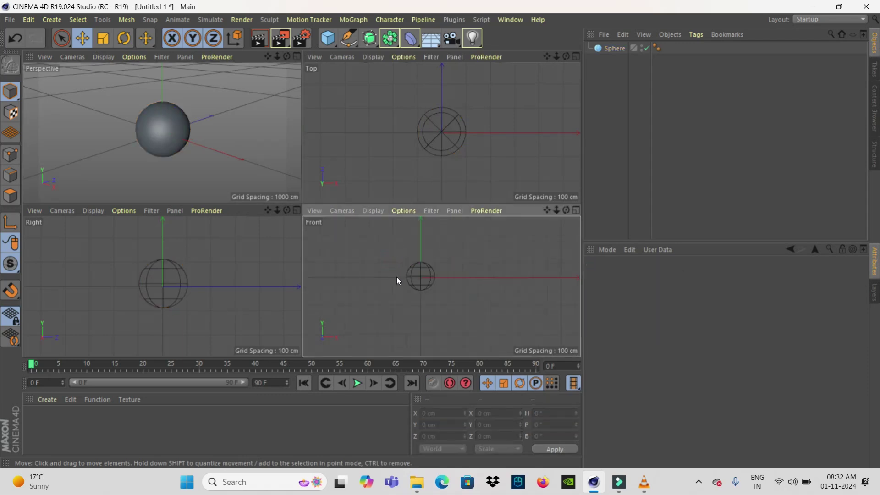
pyautogui.click(420, 221)
pyautogui.keyDown('alt'); pyautogui.moveTo(374, 257); pyautogui.dragTo(393, 296, button='middle'); pyautogui.keyUp('alt')
pyautogui.scroll(1, 393, 295)
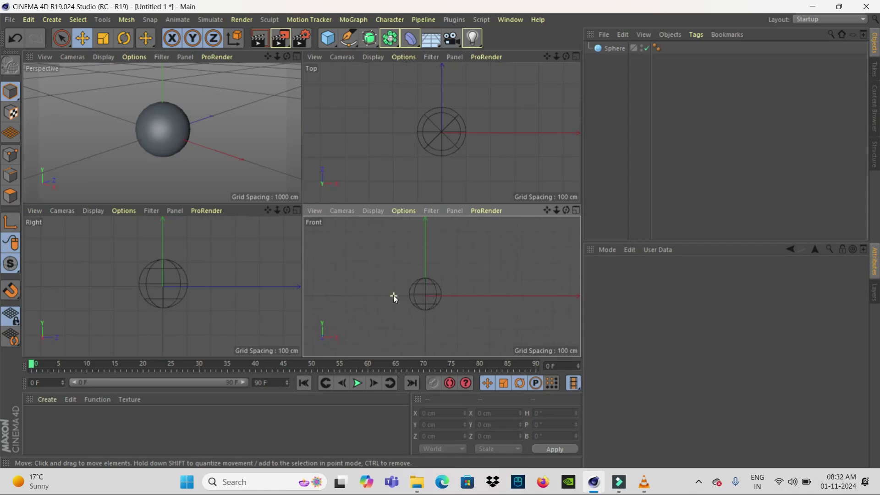
pyautogui.click(83, 37)
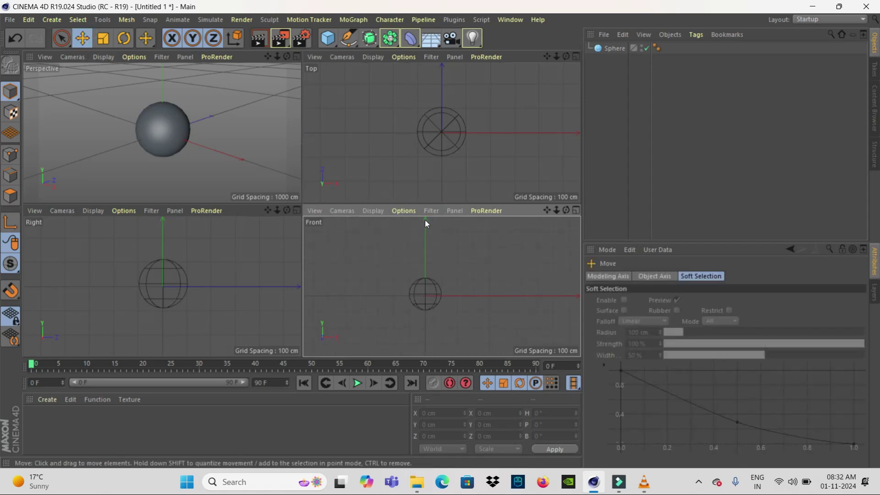
pyautogui.click(424, 138)
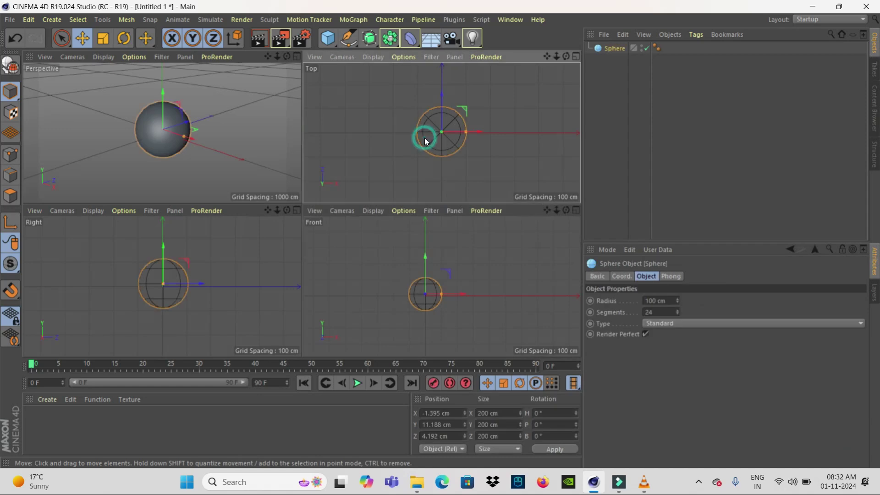
pyautogui.moveTo(425, 257); pyautogui.dragTo(425, 204)
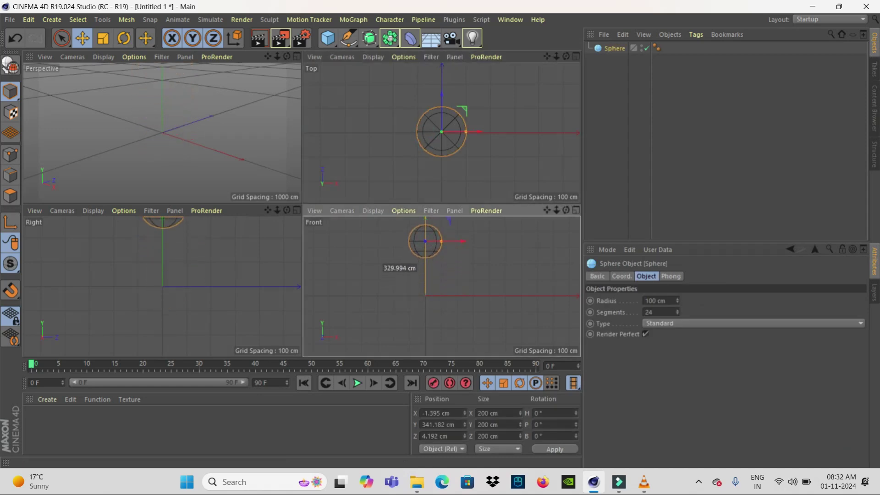
pyautogui.moveTo(425, 256); pyautogui.dragTo(425, 257)
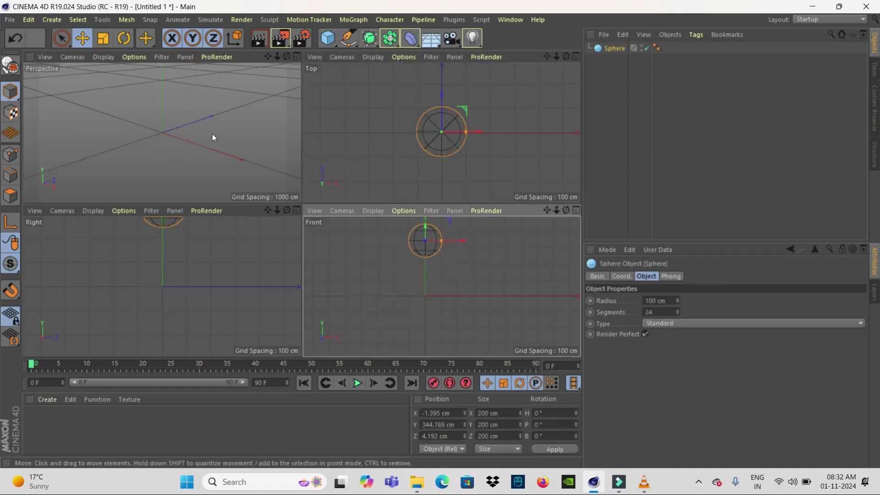
# Step: Maximize the Perspective viewport and pan so the raised sphere is centred
pyautogui.click(204, 109)
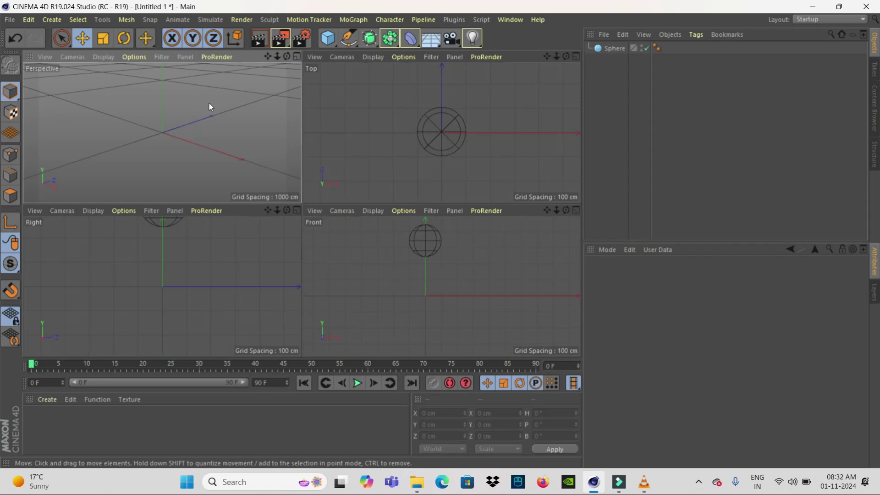
pyautogui.middleClick(208, 103)
pyautogui.scroll(-1, 266, 198)
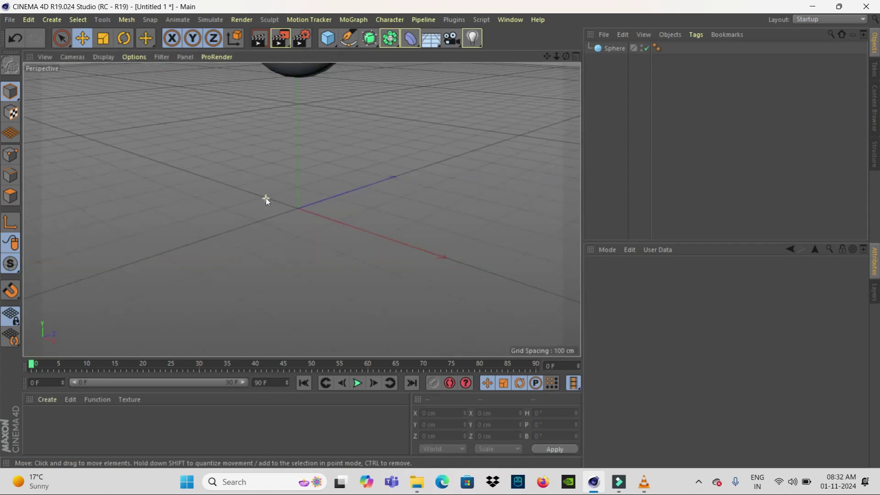
pyautogui.scroll(-2, 266, 198)
pyautogui.scroll(-1, 268, 216)
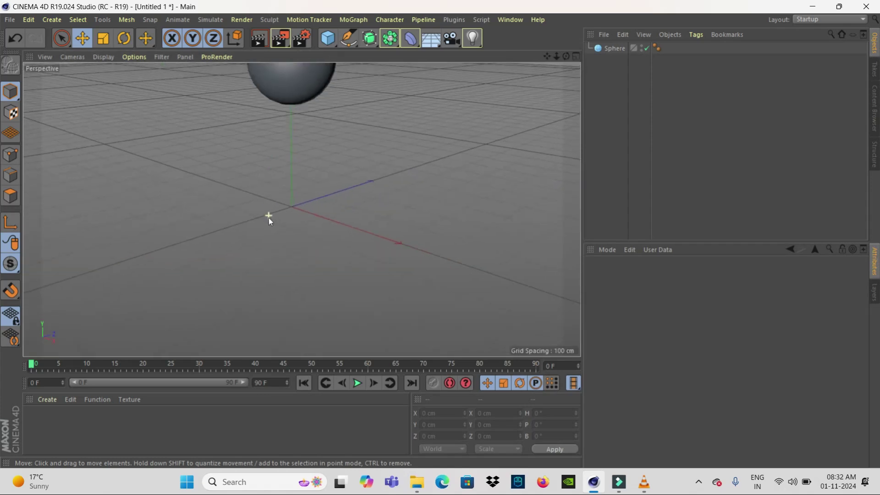
pyautogui.click(557, 56)
pyautogui.moveTo(328, 163)
pyautogui.keyDown('alt'); pyautogui.mouseDown(button='middle')
pyautogui.moveTo(317, 292)
pyautogui.moveTo(286, 251)
pyautogui.moveTo(284, 275)
pyautogui.moveTo(305, 294)
pyautogui.moveTo(328, 299)
pyautogui.mouseUp(button='middle'); pyautogui.keyUp('alt')
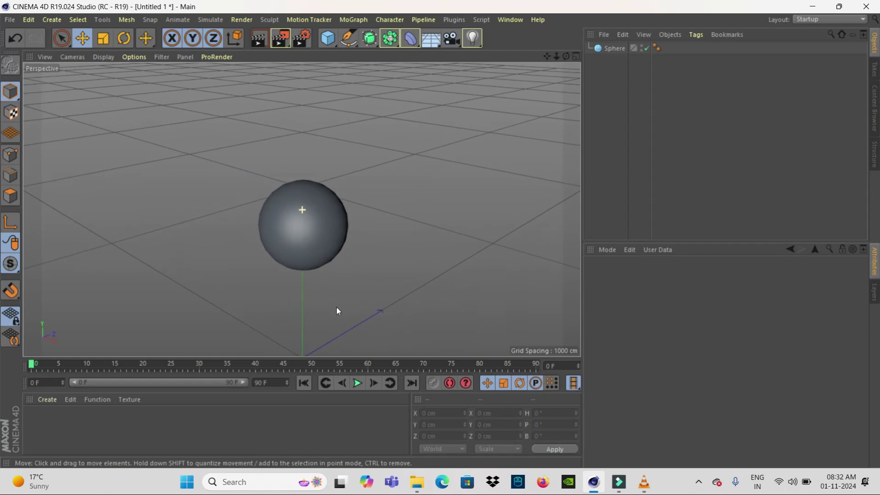
# Step: Add a 300 cm, 3×3×3 FFD deformer and raise it to Y 349.275 cm around the sphere
pyautogui.click(323, 219)
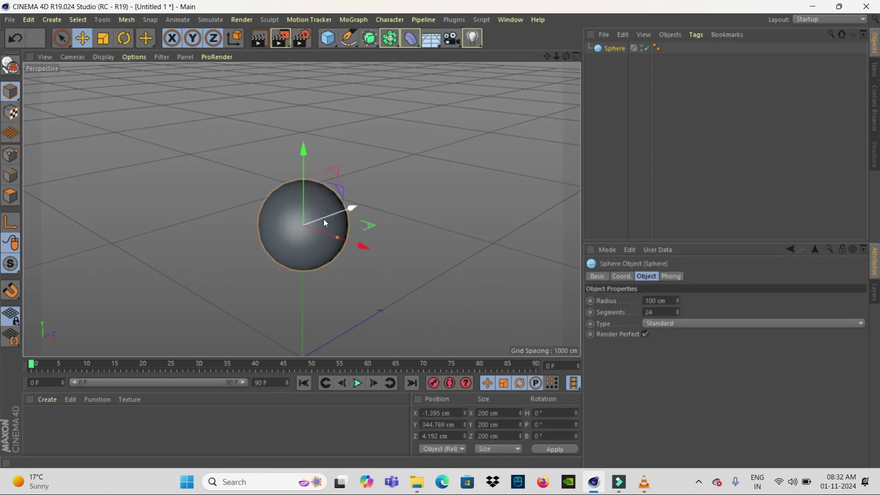
pyautogui.click(410, 37)
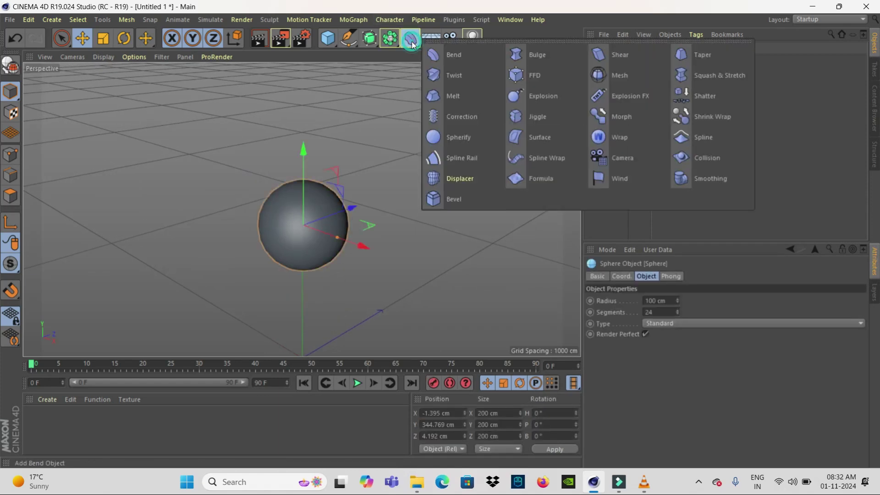
pyautogui.click(537, 80)
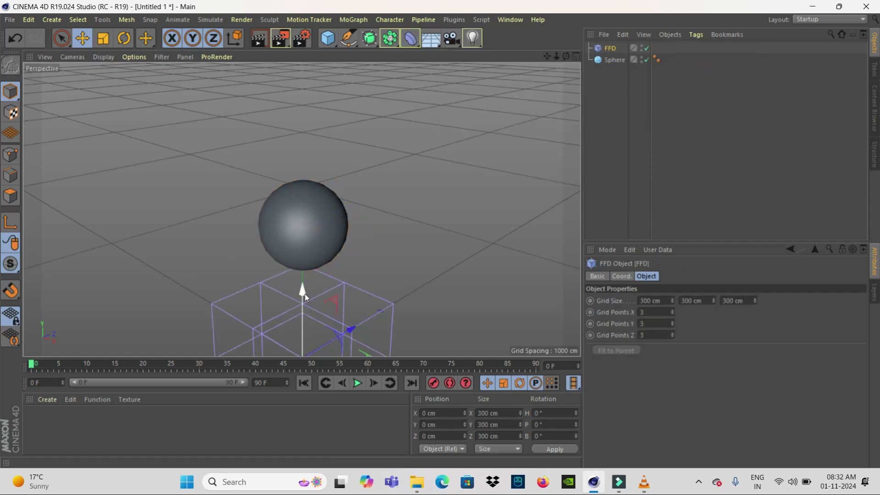
pyautogui.moveTo(304, 293); pyautogui.dragTo(317, 156)
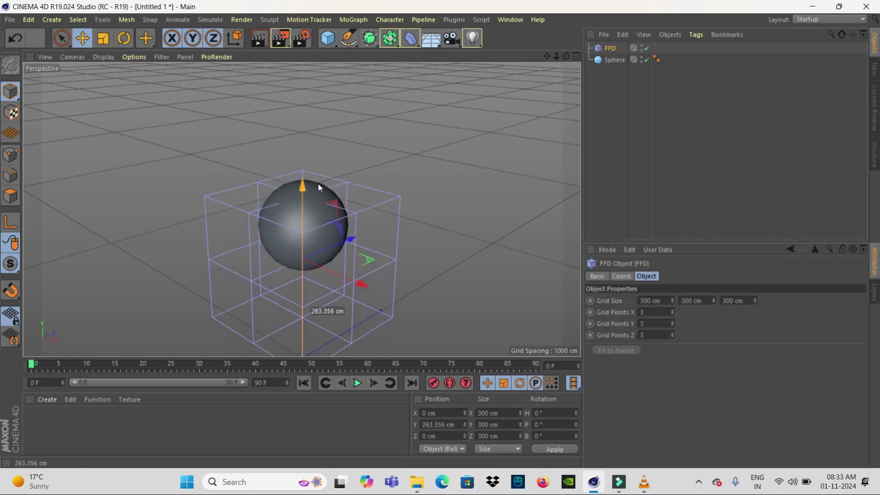
pyautogui.moveTo(318, 155); pyautogui.dragTo(317, 152)
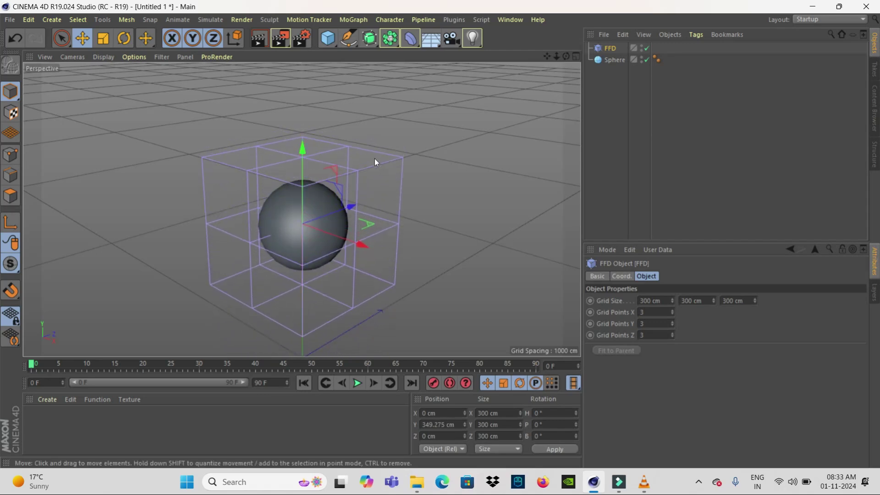
pyautogui.middleClick(457, 146)
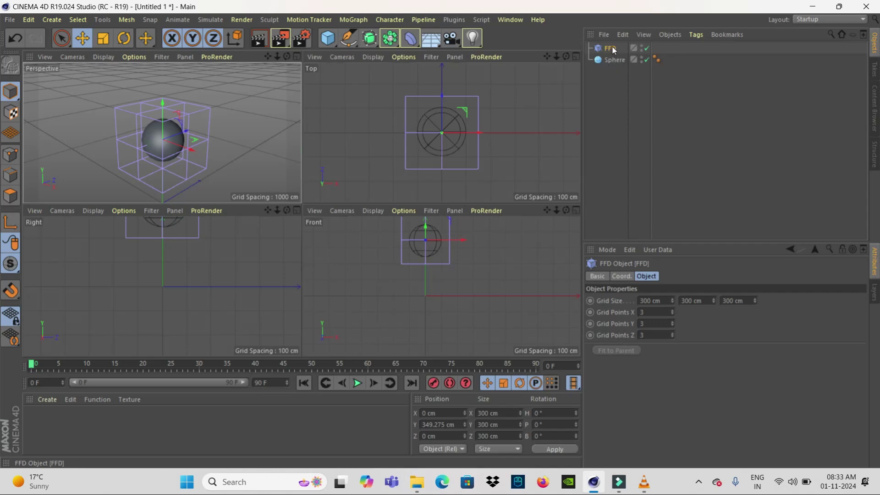
# Step: Parent the FFD under the Sphere and set up point editing with Rectangle Selection
pyautogui.moveTo(614, 58); pyautogui.dragTo(610, 60)
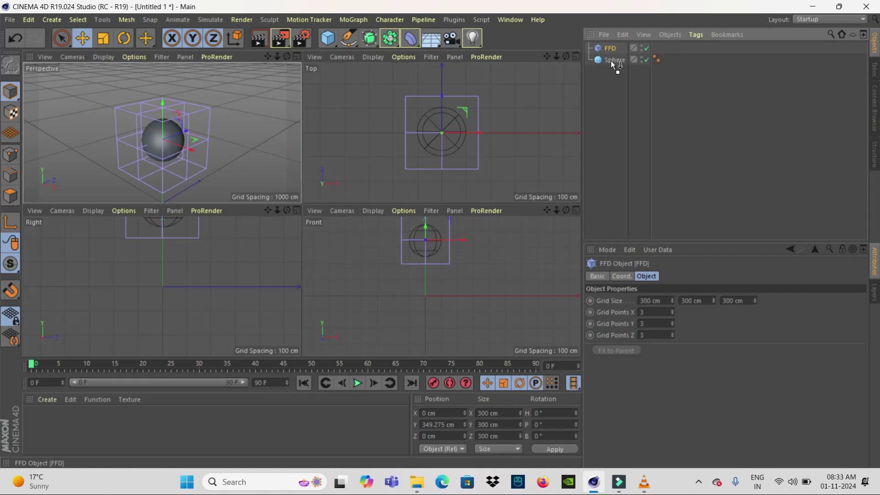
pyautogui.moveTo(611, 60); pyautogui.dragTo(615, 57)
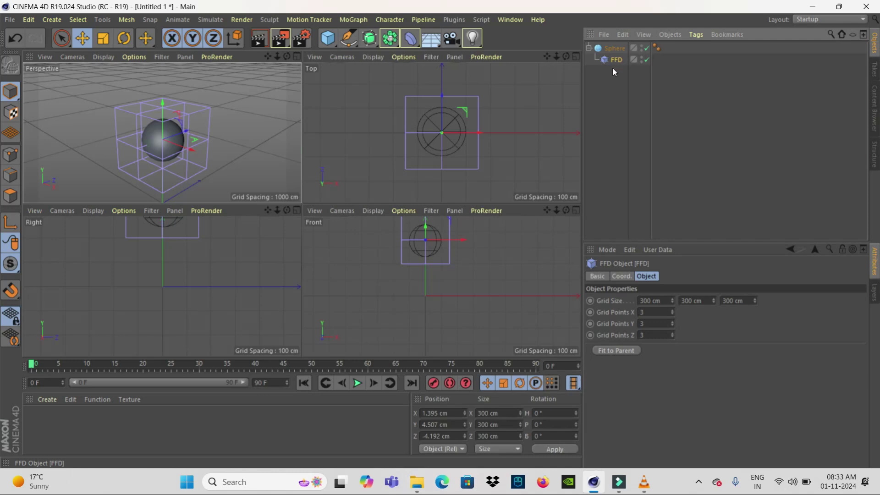
pyautogui.click(16, 156)
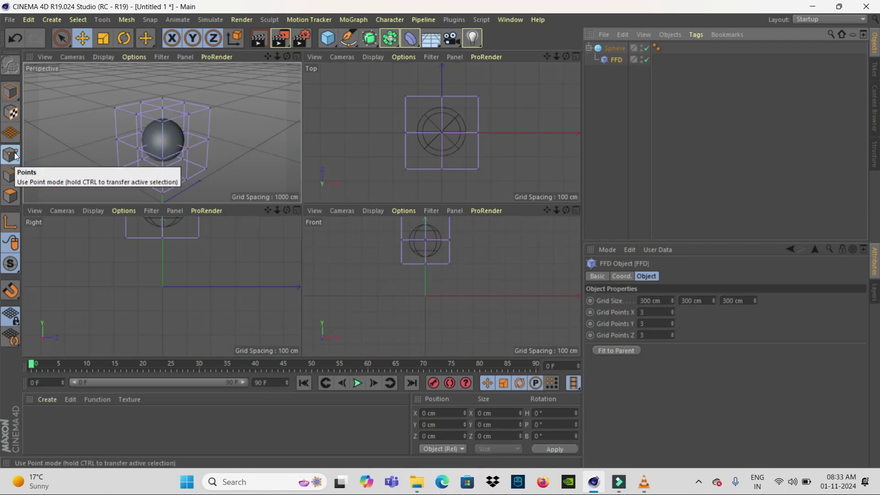
pyautogui.click(62, 41)
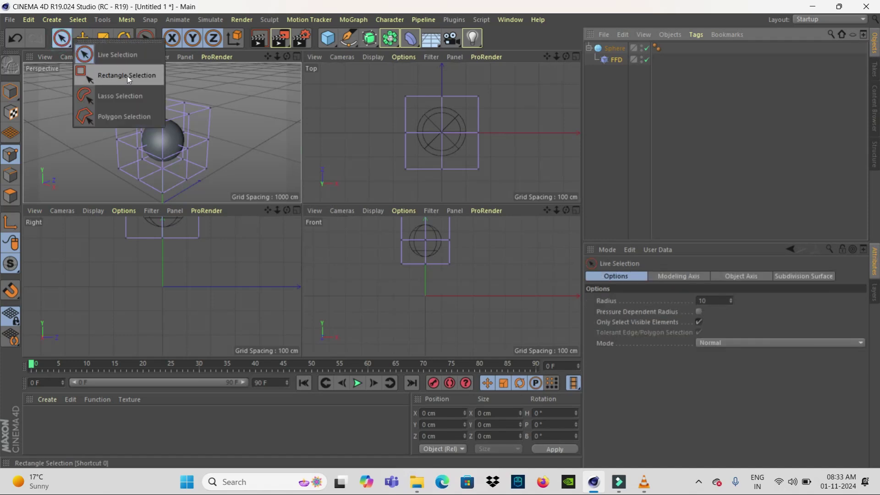
pyautogui.click(128, 77)
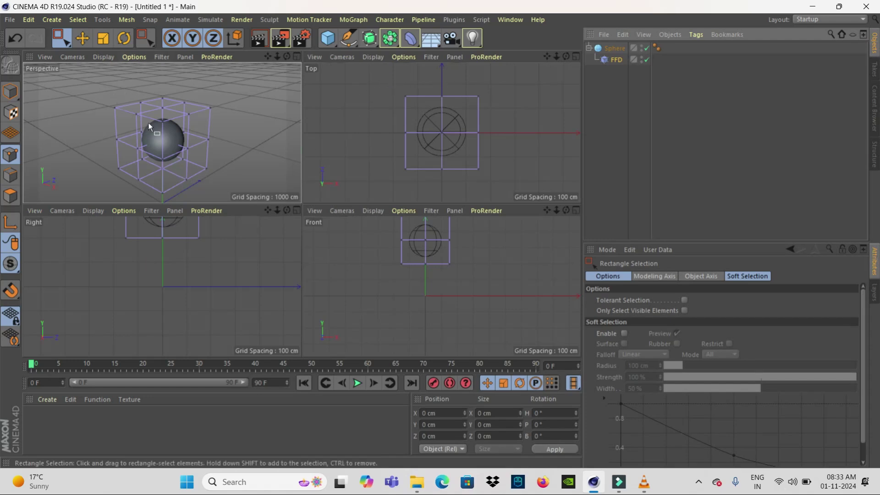
# Step: Select the FFD cage's top points and raise them to about 230 cm in Y
pyautogui.moveTo(250, 166)
pyautogui.keyDown('alt'); pyautogui.mouseDown()
pyautogui.moveTo(249, 159)
pyautogui.moveTo(256, 172)
pyautogui.moveTo(223, 128)
pyautogui.moveTo(215, 145)
pyautogui.moveTo(254, 147)
pyautogui.mouseUp(); pyautogui.keyUp('alt')
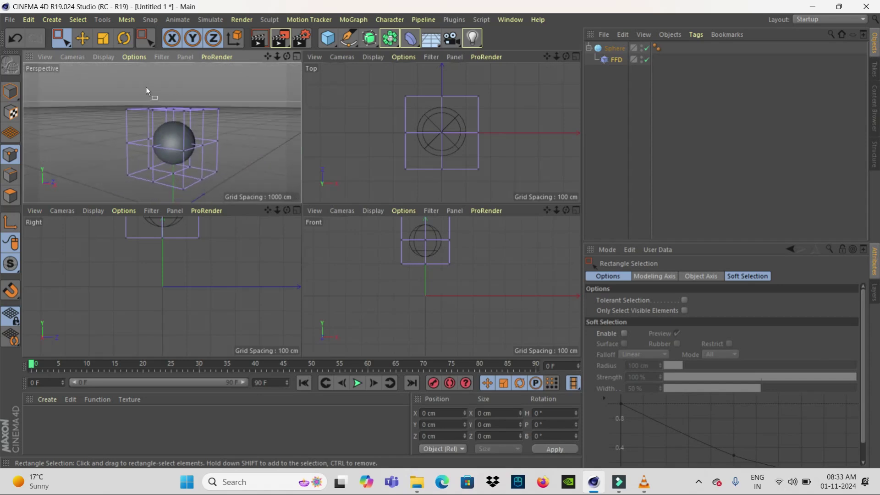
pyautogui.moveTo(123, 92); pyautogui.dragTo(256, 131)
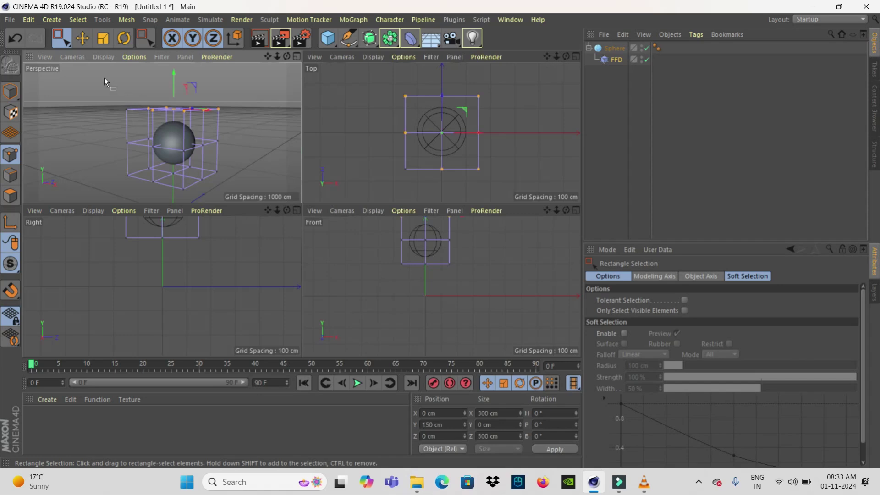
pyautogui.moveTo(206, 113); pyautogui.dragTo(248, 126)
pyautogui.moveTo(174, 75); pyautogui.dragTo(174, 56)
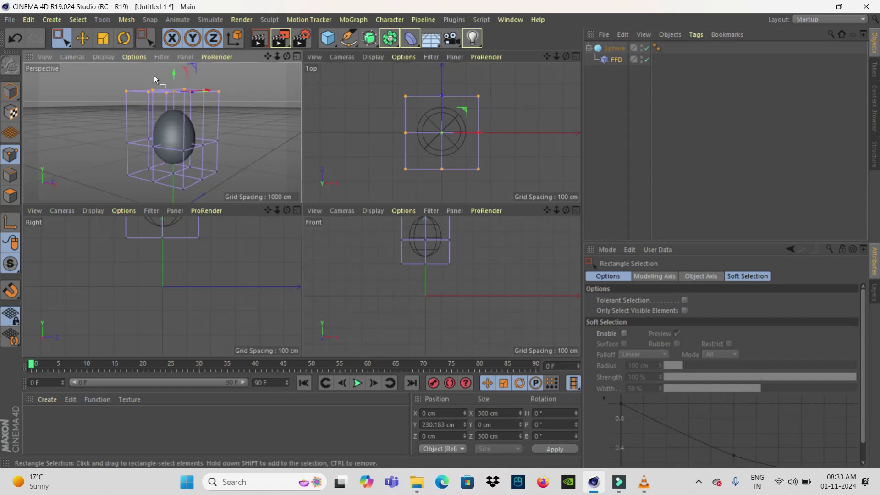
pyautogui.click(102, 39)
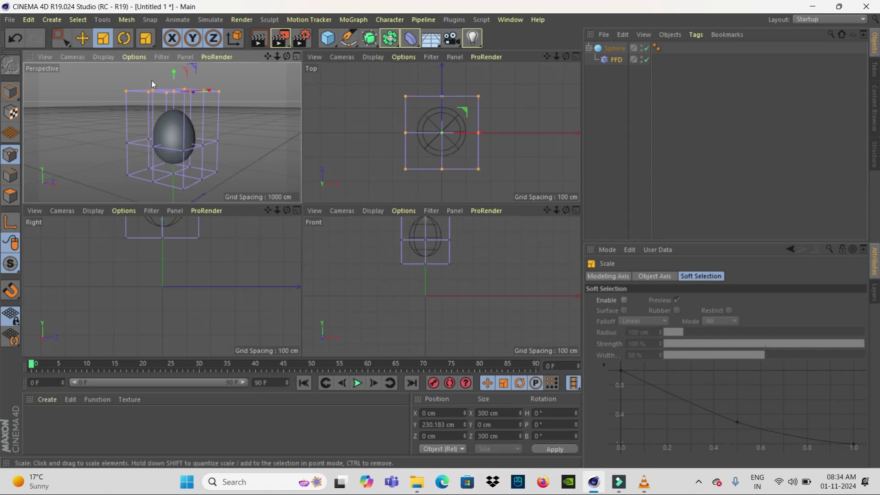
# Step: Scale the FFD cage's top points inward along X and Z
pyautogui.moveTo(209, 92); pyautogui.dragTo(194, 95)
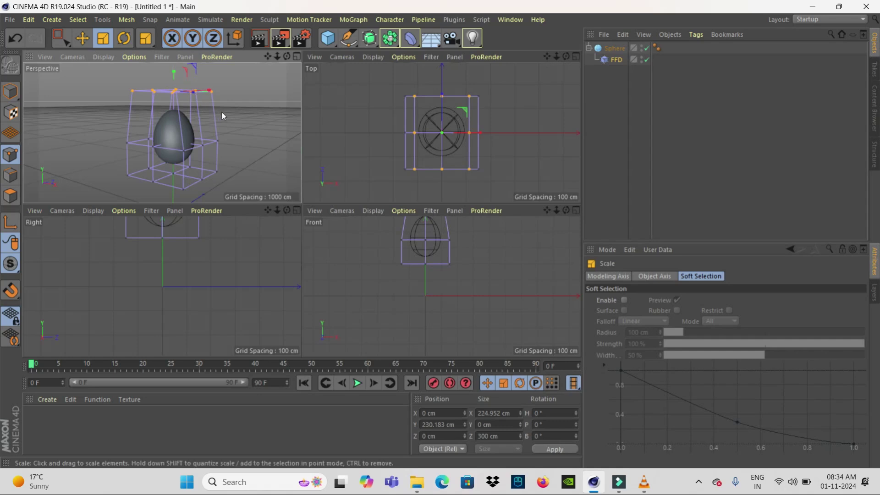
pyautogui.middleClick(243, 120)
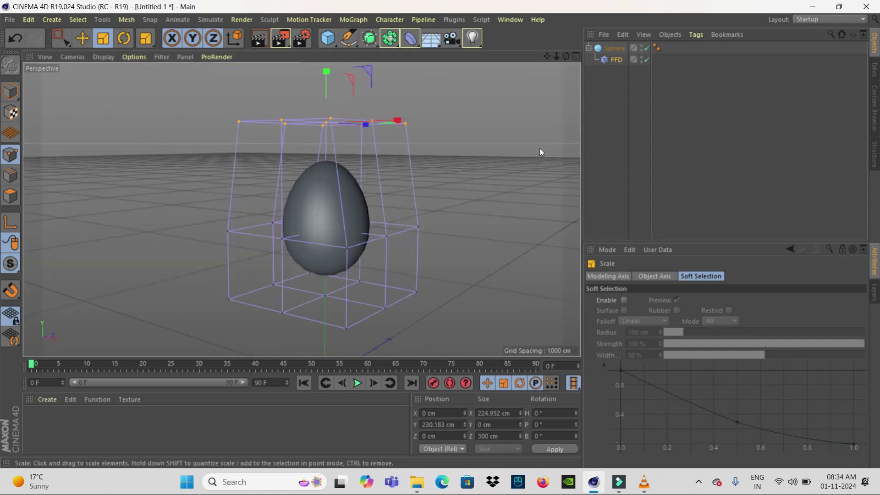
pyautogui.moveTo(497, 235)
pyautogui.keyDown('alt'); pyautogui.mouseDown()
pyautogui.moveTo(443, 252)
pyautogui.moveTo(412, 246)
pyautogui.moveTo(400, 218)
pyautogui.mouseUp(); pyautogui.keyUp('alt')
pyautogui.moveTo(348, 130); pyautogui.dragTo(329, 132)
pyautogui.doubleClick(327, 133)
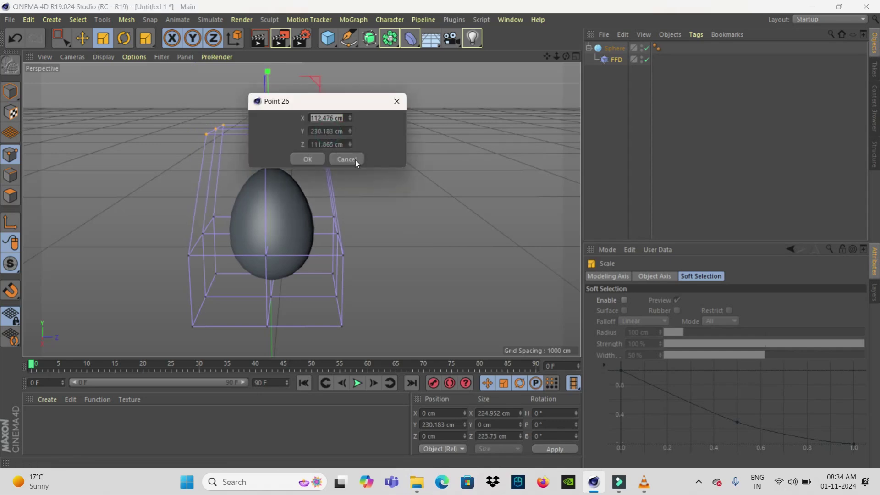
pyautogui.click(397, 101)
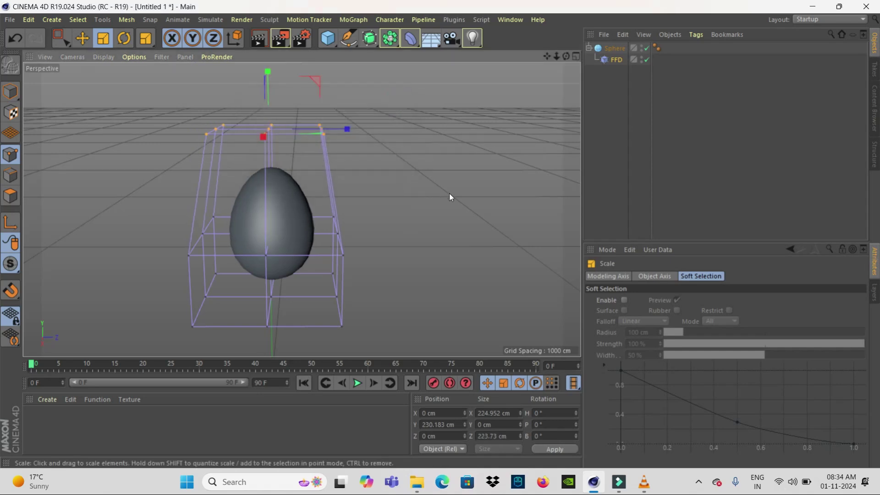
pyautogui.moveTo(450, 194)
pyautogui.keyDown('alt'); pyautogui.mouseDown()
pyautogui.moveTo(355, 205)
pyautogui.moveTo(321, 249)
pyautogui.moveTo(408, 276)
pyautogui.moveTo(452, 245)
pyautogui.moveTo(387, 222)
pyautogui.moveTo(361, 234)
pyautogui.moveTo(452, 135)
pyautogui.moveTo(328, 164)
pyautogui.moveTo(312, 231)
pyautogui.mouseUp(); pyautogui.keyUp('alt')
pyautogui.middleClick(312, 232)
# Step: Raise the cage's bottom points slightly and widen them along Z to about 353 × 314 cm
pyautogui.press('0')
pyautogui.moveTo(467, 278); pyautogui.dragTo(369, 250)
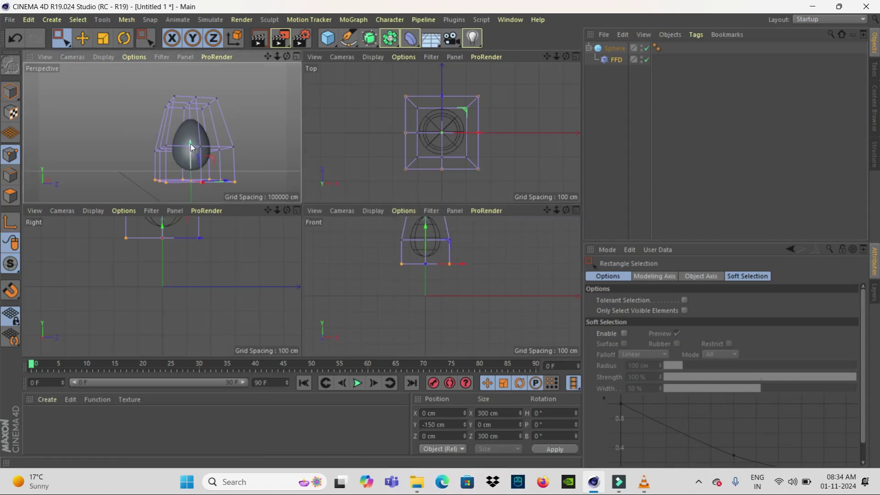
pyautogui.moveTo(191, 145); pyautogui.dragTo(192, 143)
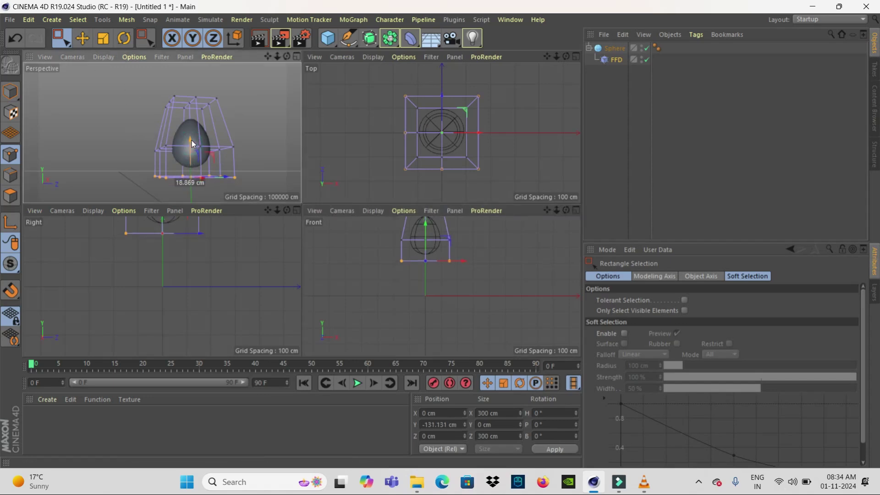
pyautogui.click(103, 38)
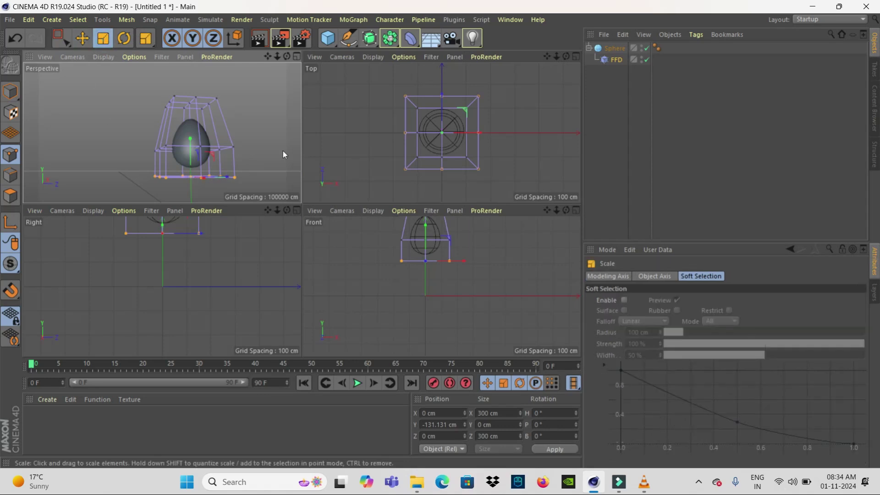
pyautogui.middleClick(268, 149)
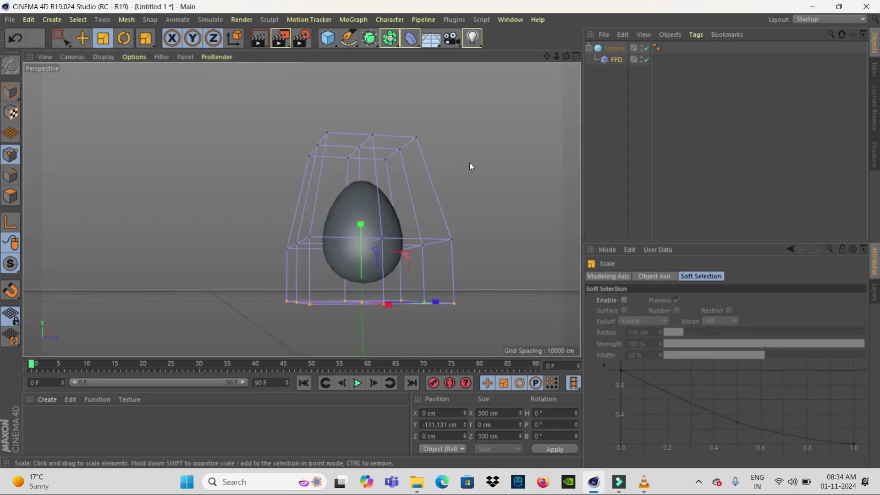
pyautogui.moveTo(436, 301); pyautogui.dragTo(394, 307)
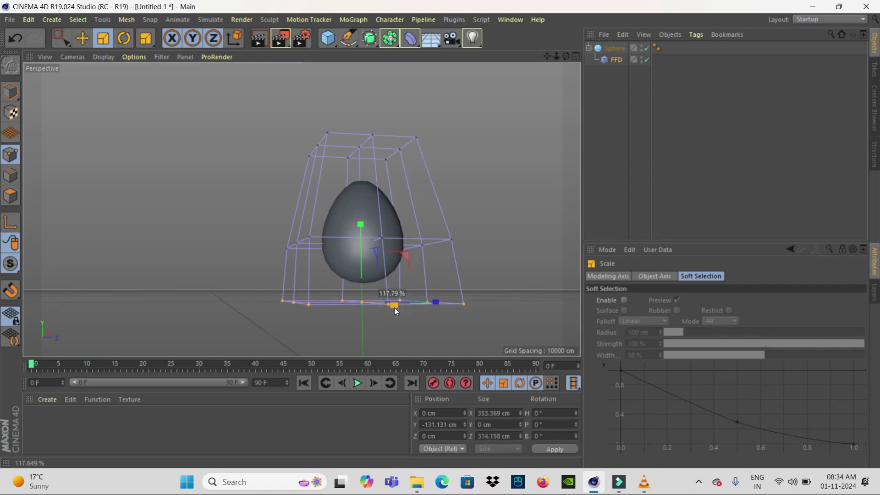
pyautogui.moveTo(243, 260)
pyautogui.keyDown('alt'); pyautogui.mouseDown()
pyautogui.moveTo(295, 313)
pyautogui.moveTo(405, 315)
pyautogui.moveTo(257, 248)
pyautogui.moveTo(343, 222)
pyautogui.moveTo(219, 132)
pyautogui.moveTo(298, 225)
pyautogui.mouseUp(); pyautogui.keyUp('alt')
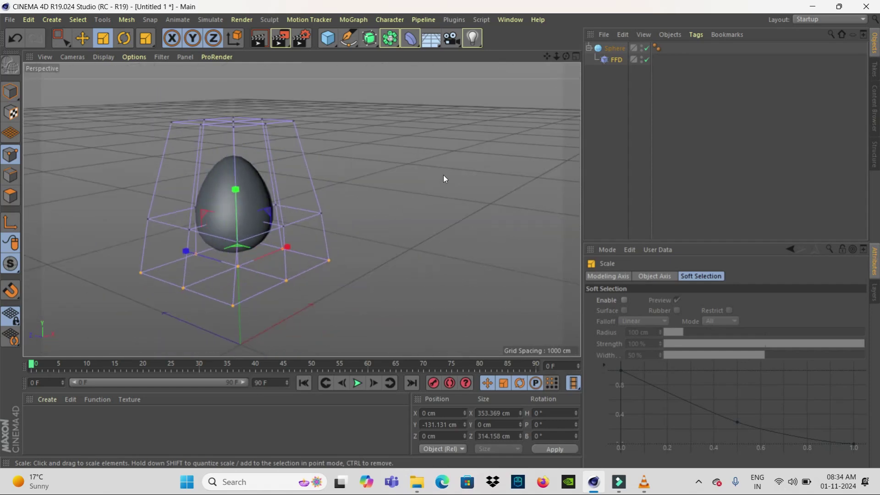
pyautogui.click(615, 49)
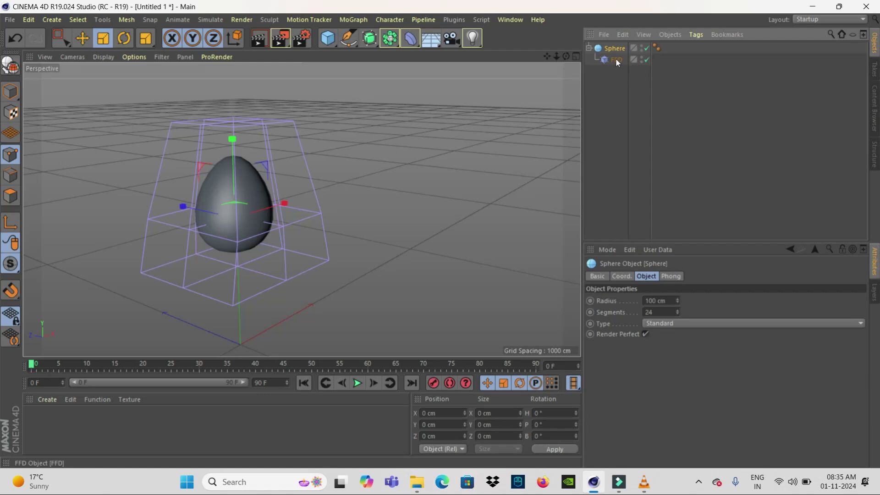
# Step: Connect Sphere and FFD with Connect Objects + Delete into polygon object Sphere.1, then return to Model mode
pyautogui.keyDown('ctrl'); pyautogui.click(612, 59); pyautogui.keyUp('ctrl')
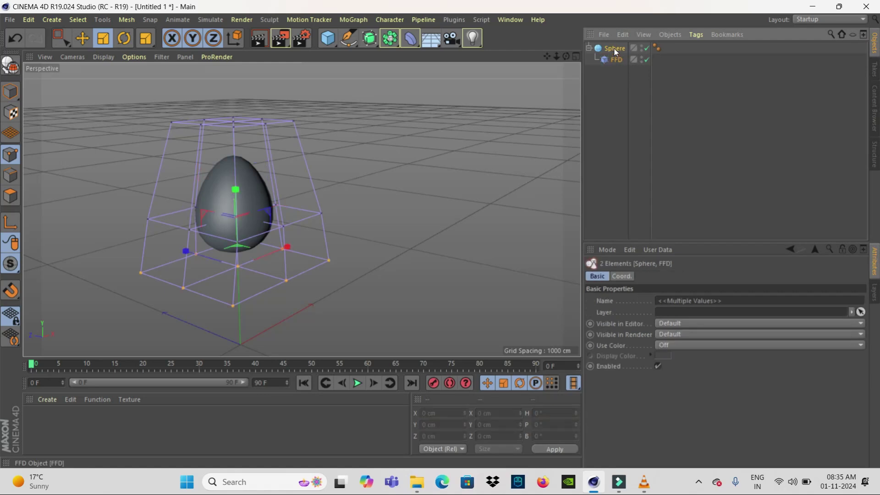
pyautogui.rightClick(615, 50)
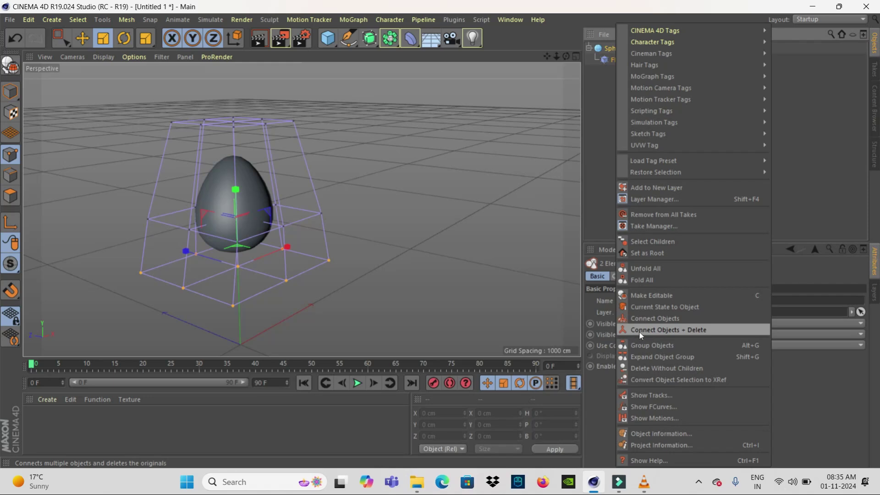
pyautogui.click(708, 329)
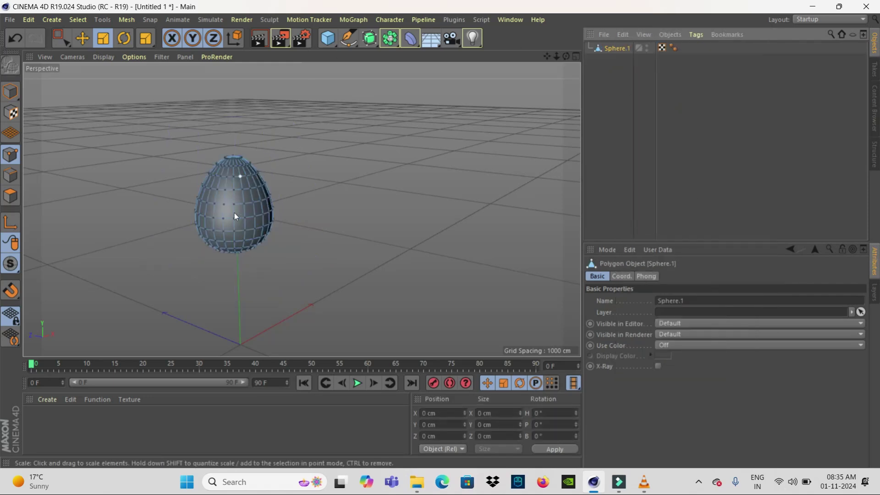
pyautogui.click(8, 93)
pyautogui.scroll(1, 317, 242)
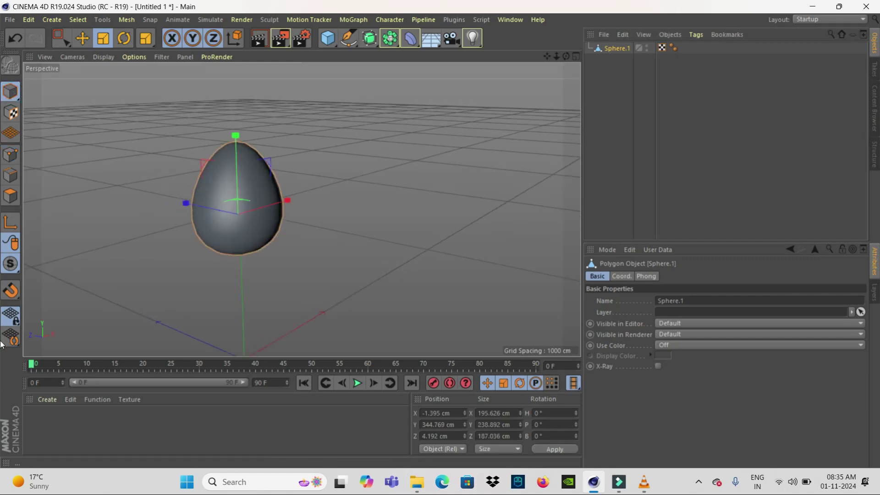
# Step: Create a new material Mat with Hue 360° and apply it to Sphere.1
pyautogui.click(46, 401)
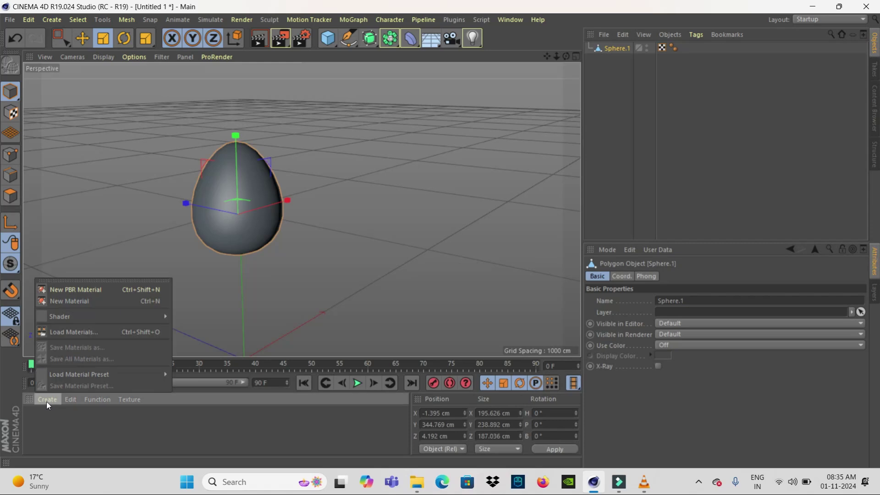
pyautogui.click(68, 301)
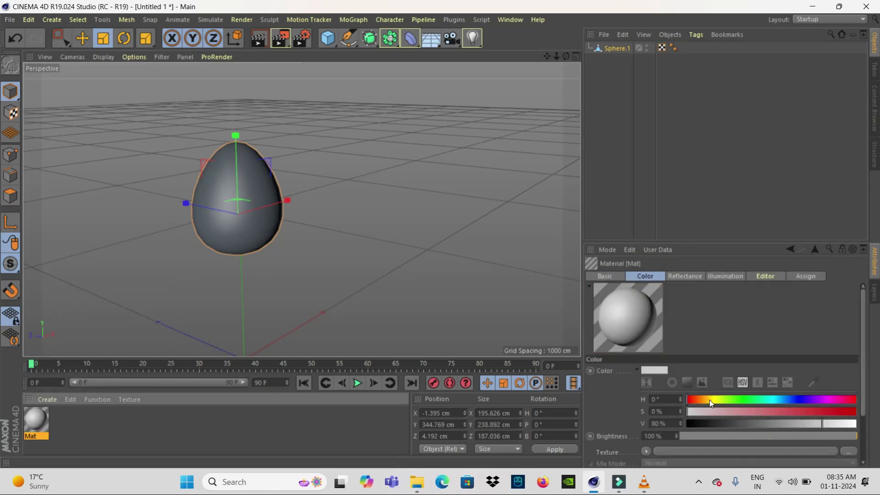
pyautogui.click(731, 401)
pyautogui.moveTo(779, 401)
pyautogui.mouseDown()
pyautogui.moveTo(865, 403)
pyautogui.moveTo(856, 423)
pyautogui.mouseUp()
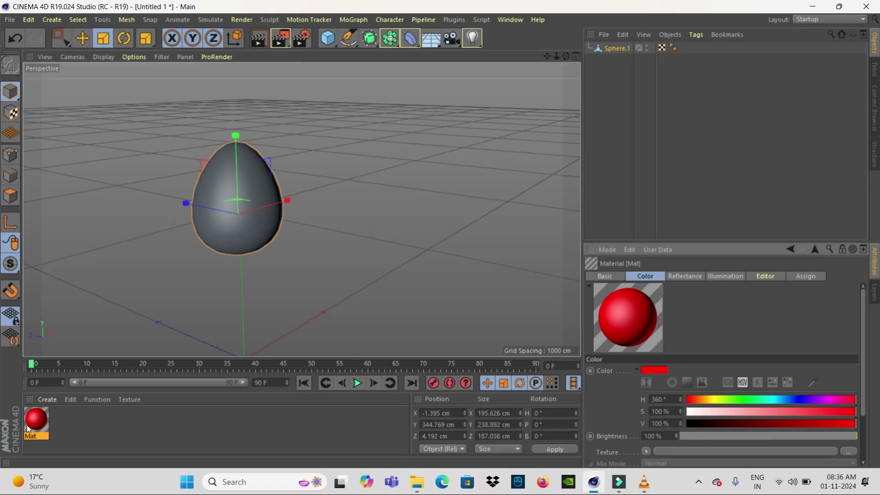
pyautogui.moveTo(36, 432); pyautogui.dragTo(287, 192)
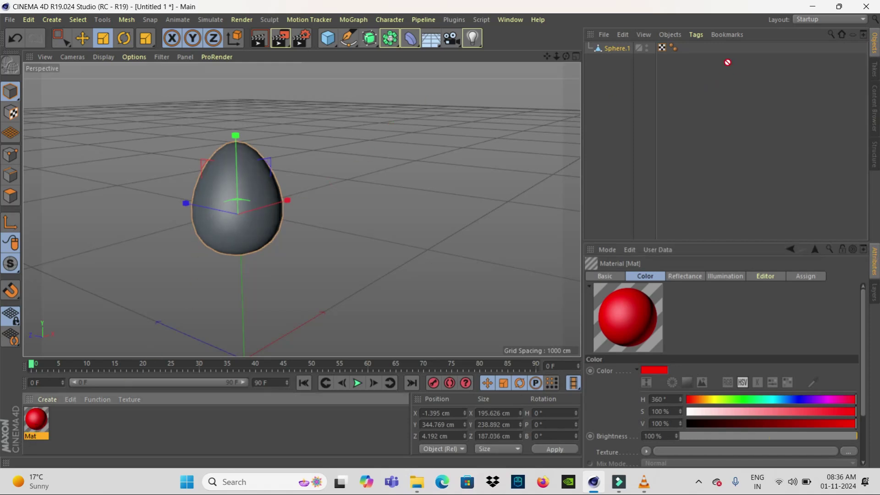
pyautogui.moveTo(287, 192)
pyautogui.mouseDown()
pyautogui.moveTo(608, 48)
pyautogui.moveTo(233, 201)
pyautogui.moveTo(229, 196)
pyautogui.mouseUp()
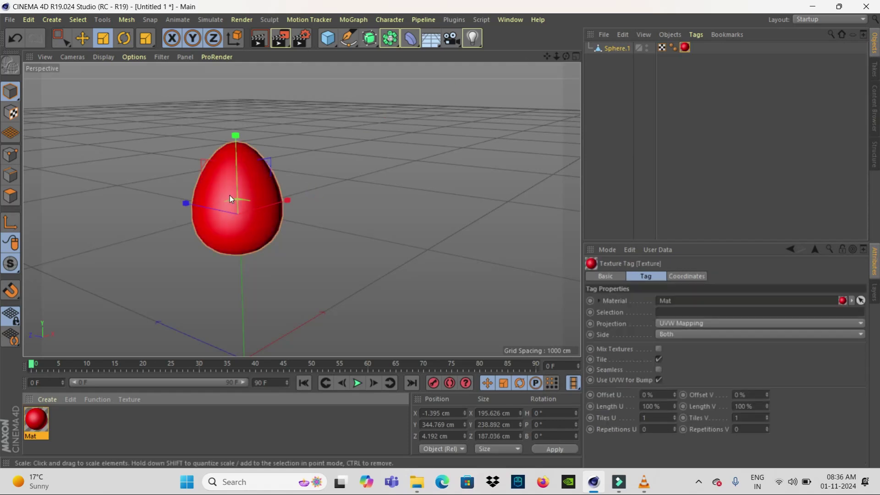
pyautogui.scroll(3, 268, 178)
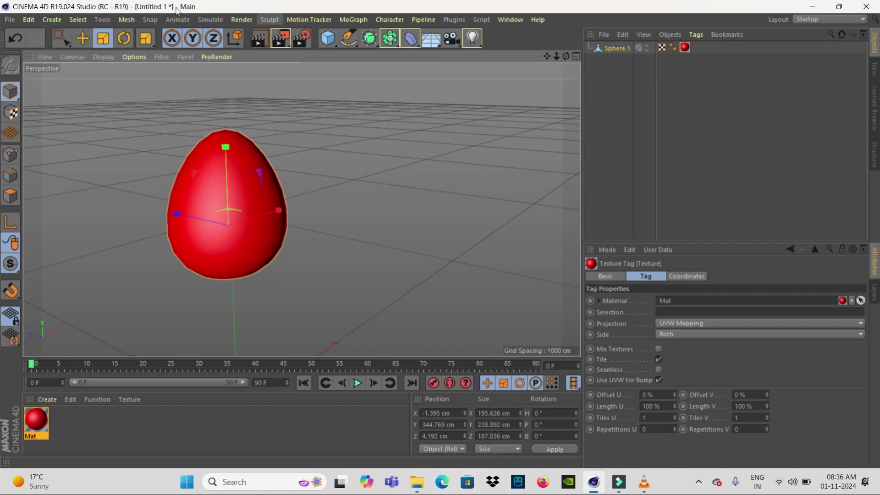
# Step: Add a Cloth Surface object and put Sphere.1 inside it
pyautogui.click(211, 19)
pyautogui.moveTo(227, 37)
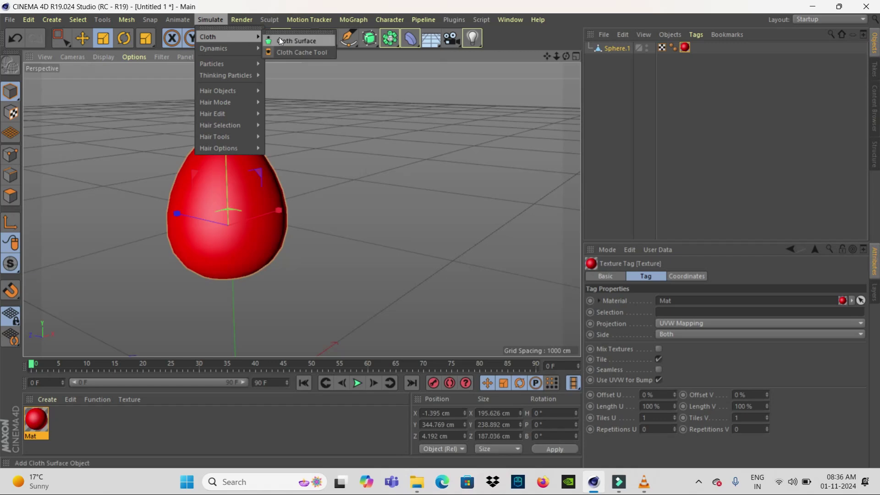
pyautogui.click(304, 40)
pyautogui.hotkey('ctrl', 'b')
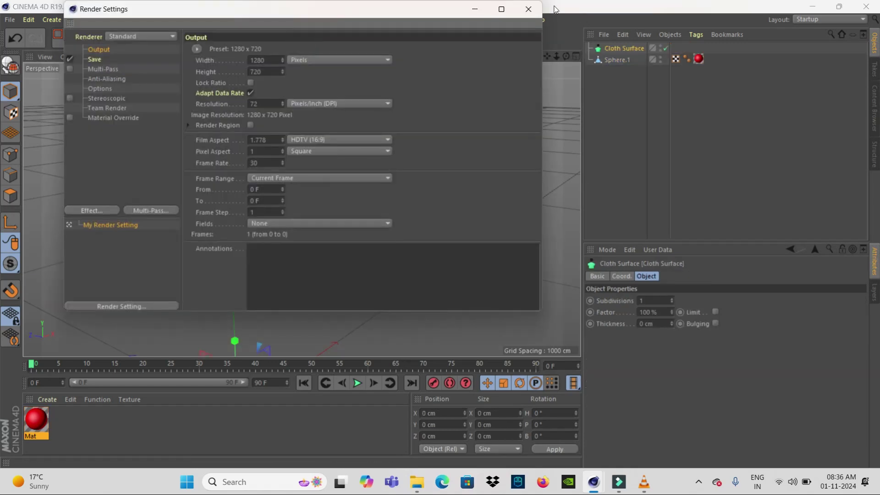
pyautogui.click(528, 8)
pyautogui.click(619, 60)
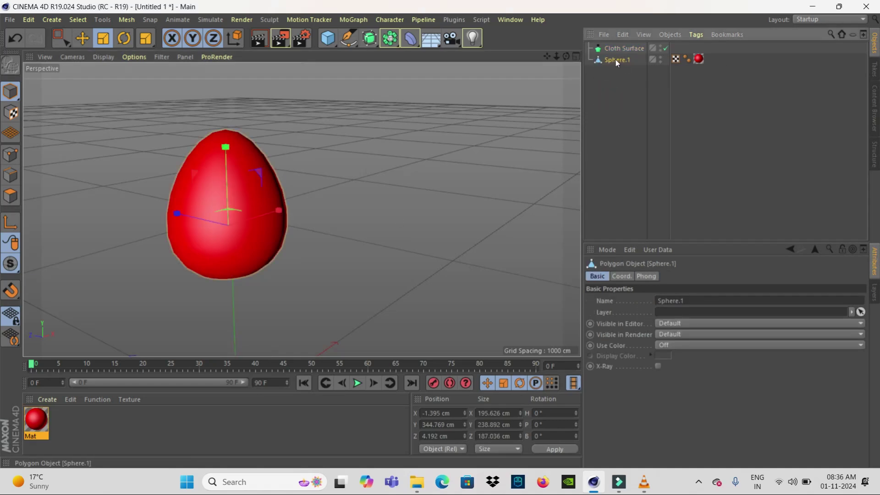
pyautogui.moveTo(615, 48); pyautogui.dragTo(614, 48)
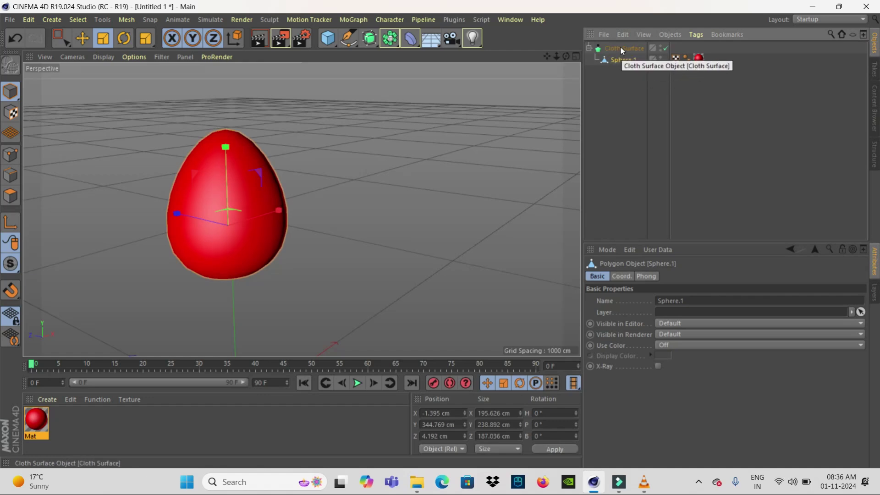
# Step: Raise the Cloth Surface Thickness to 5 cm and collapse its hierarchy
pyautogui.click(620, 46)
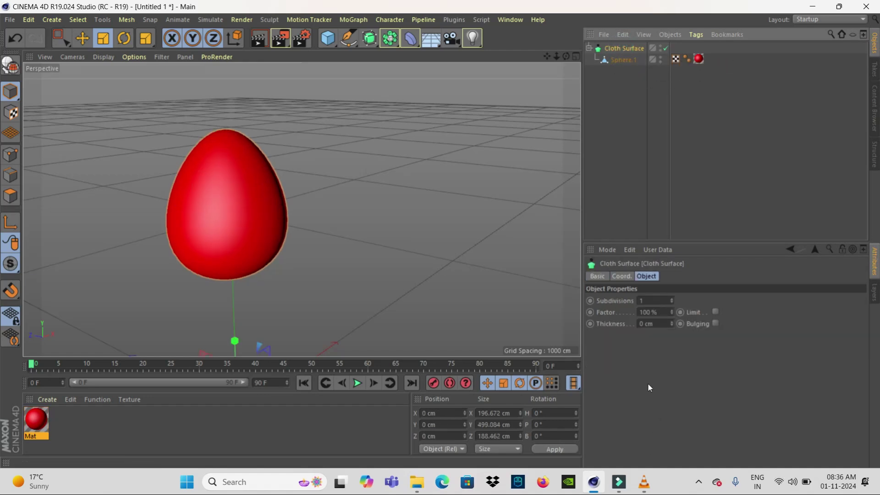
pyautogui.click(671, 320)
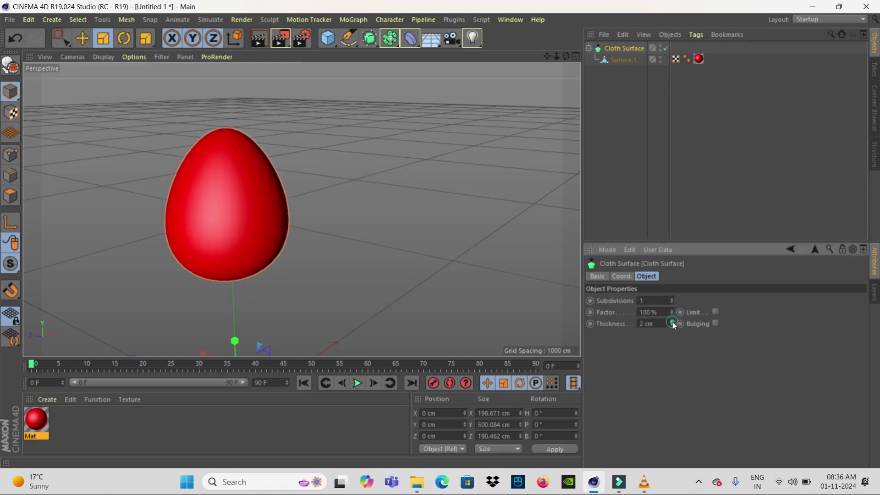
pyautogui.click(672, 322)
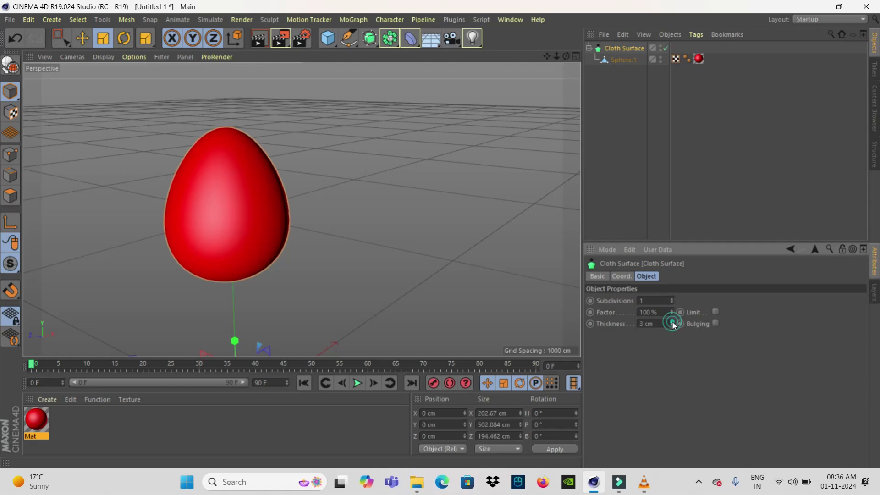
pyautogui.click(672, 322)
pyautogui.click(672, 321)
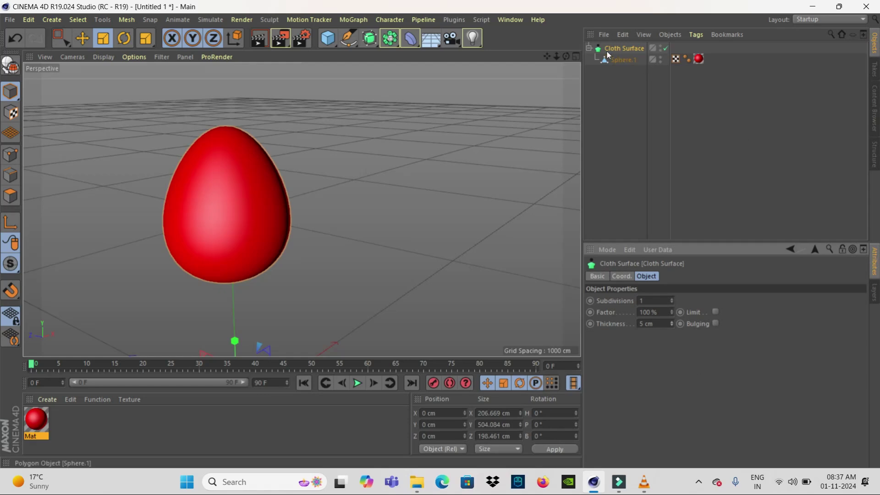
pyautogui.click(588, 47)
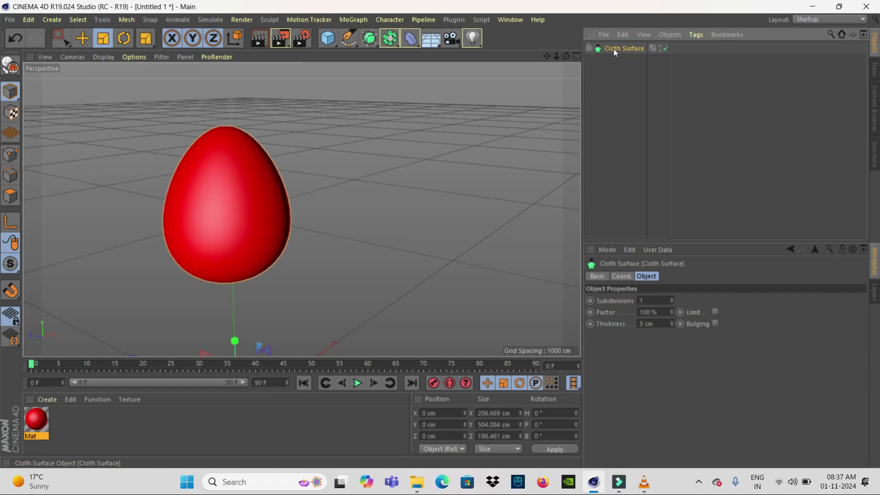
# Step: Add a Voronoi Fracture object and nest the Cloth Surface egg under it
pyautogui.click(351, 20)
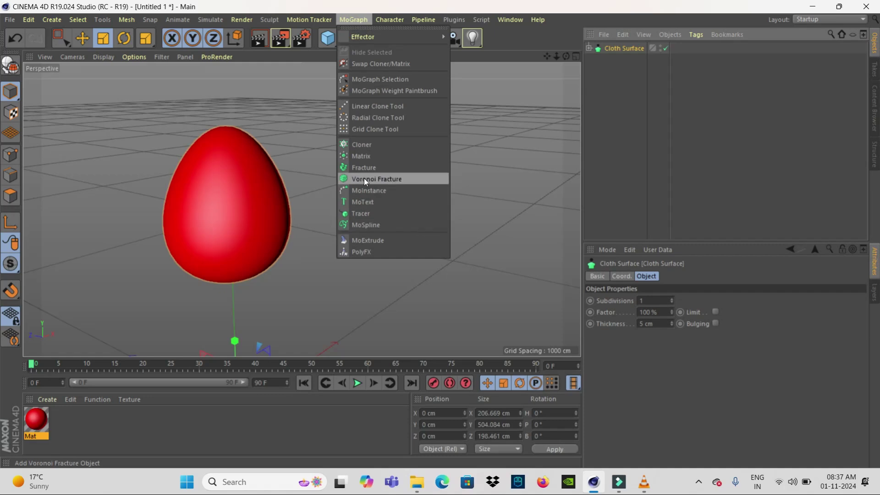
pyautogui.click(375, 180)
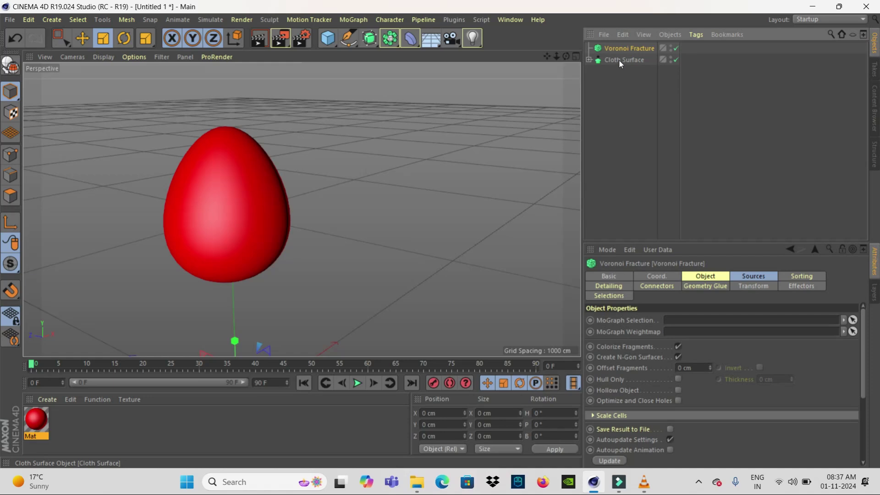
pyautogui.moveTo(616, 60); pyautogui.dragTo(617, 47)
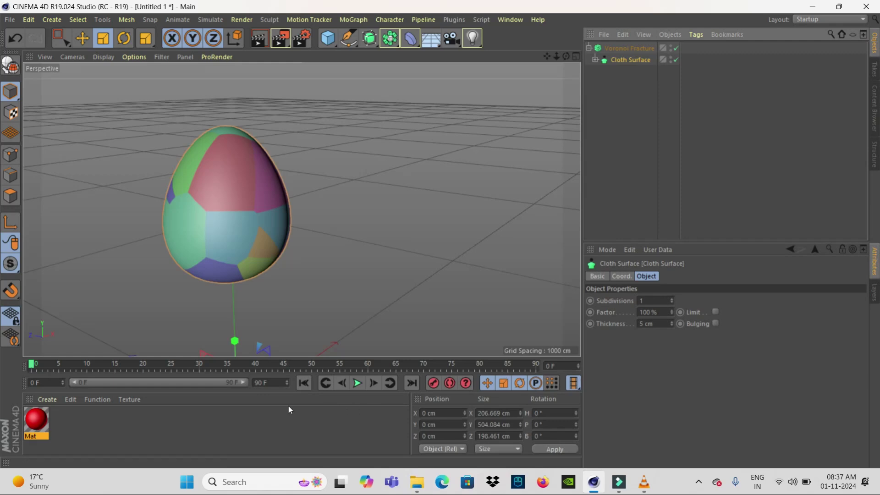
# Step: Set the animation end frame to 200 and extend the preview range to 200 F
pyautogui.doubleClick(270, 384)
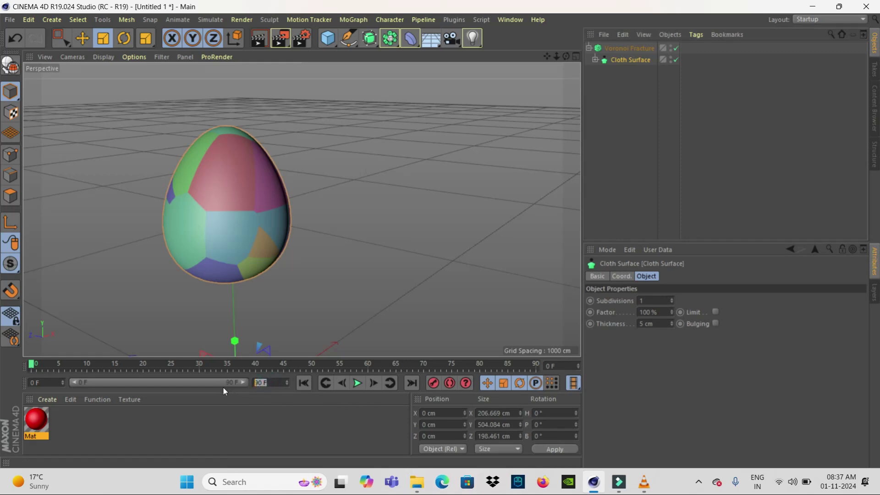
pyautogui.write('20')
pyautogui.write('0')
pyautogui.press('Return')
pyautogui.press('Return')
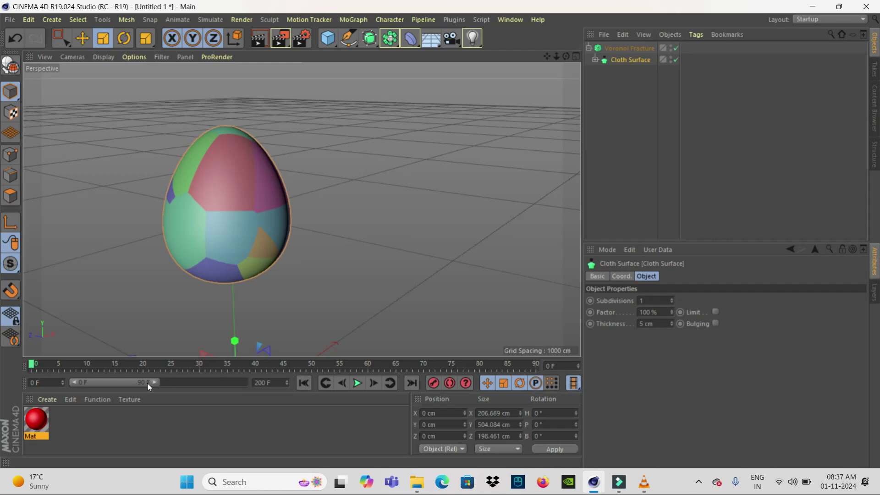
pyautogui.moveTo(152, 382); pyautogui.dragTo(271, 393)
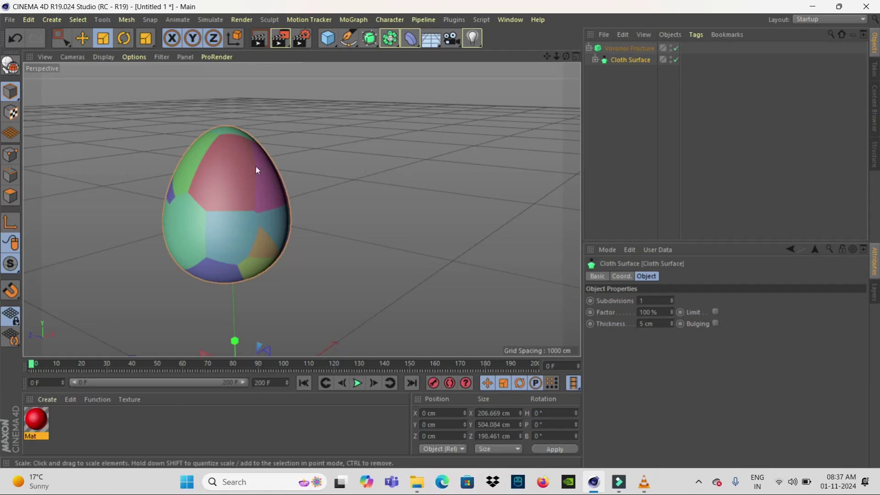
# Step: Bring up the Voronoi Fracture settings and reveal the Point Generator's fracture points
pyautogui.click(589, 48)
pyautogui.click(588, 48)
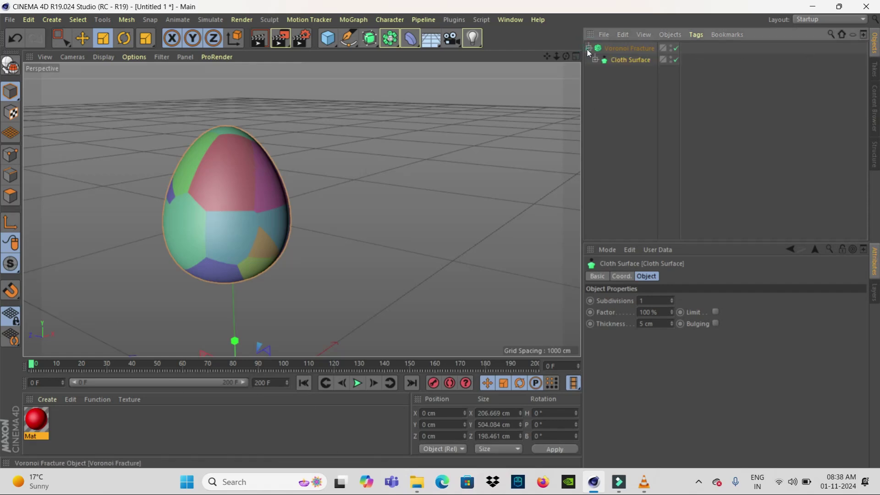
pyautogui.click(626, 48)
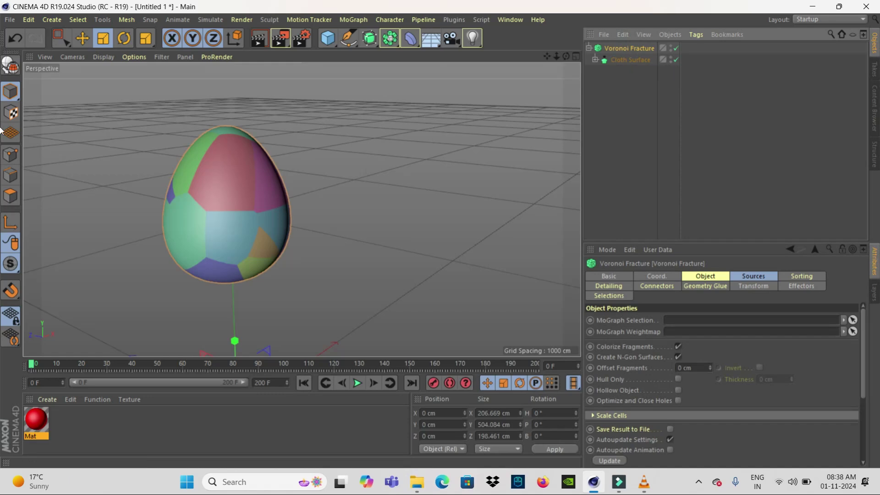
pyautogui.moveTo(863, 323); pyautogui.dragTo(866, 394)
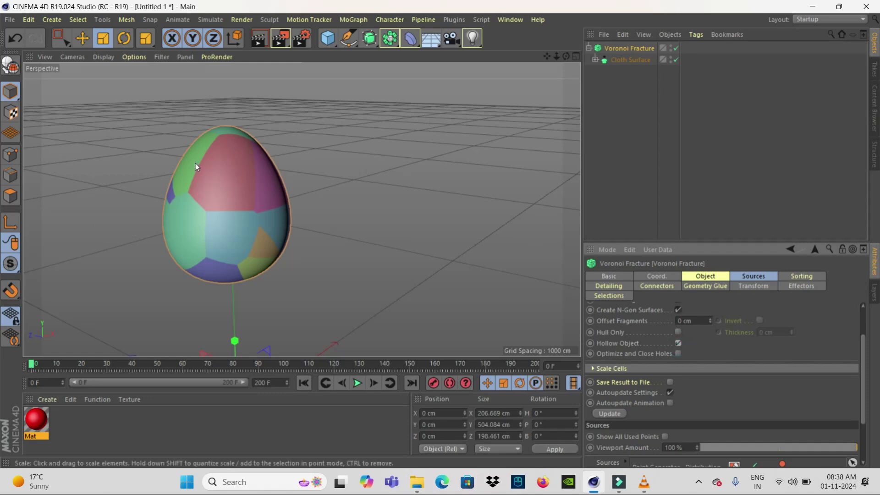
pyautogui.moveTo(861, 353); pyautogui.dragTo(866, 394)
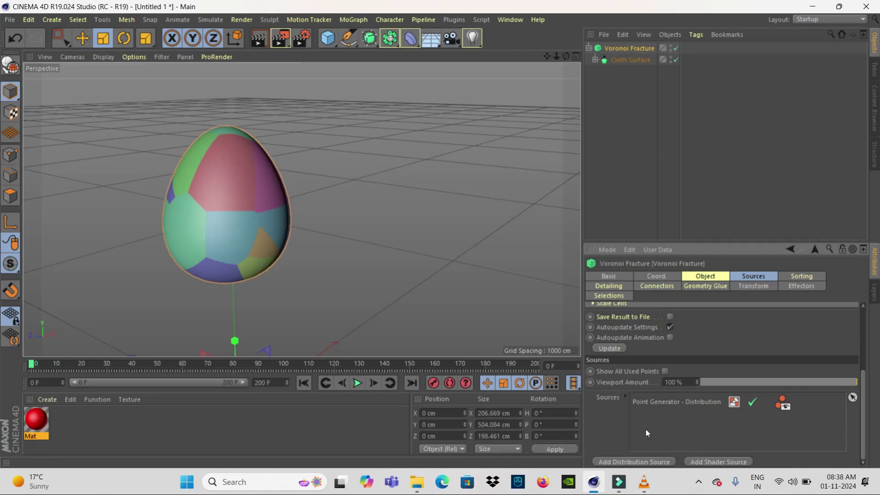
pyautogui.click(658, 401)
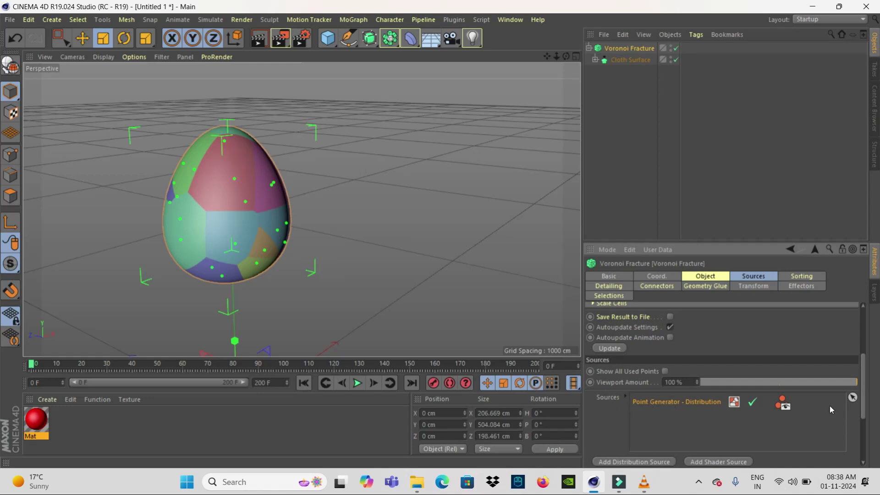
# Step: Toggle the fragment surface options and turn off Colorize Fragments so the egg looks red
pyautogui.moveTo(866, 376); pyautogui.dragTo(866, 420)
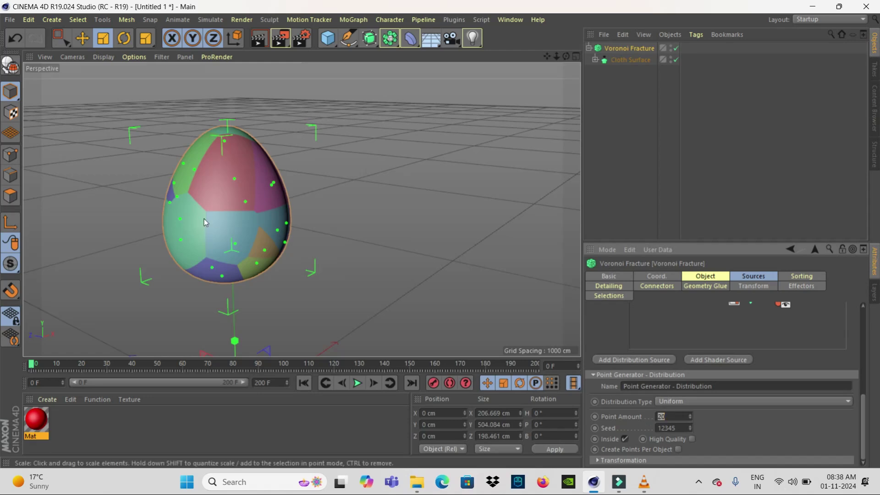
pyautogui.moveTo(864, 438); pyautogui.dragTo(863, 344)
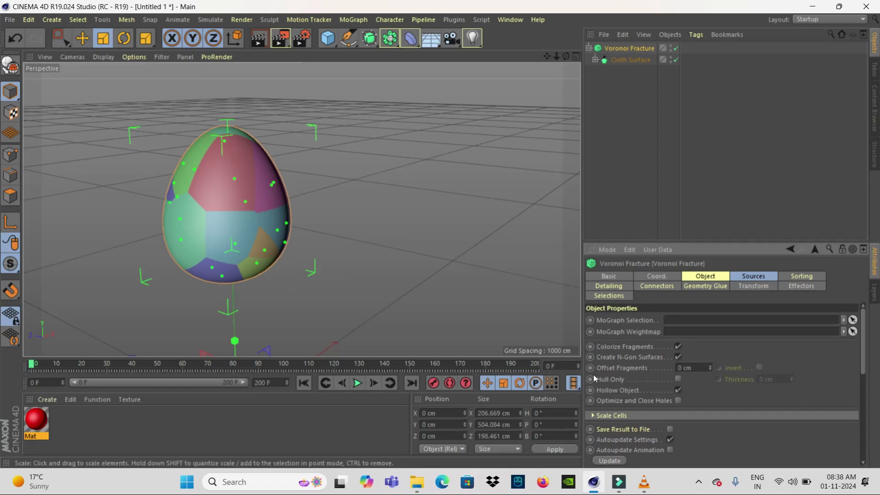
pyautogui.click(678, 356)
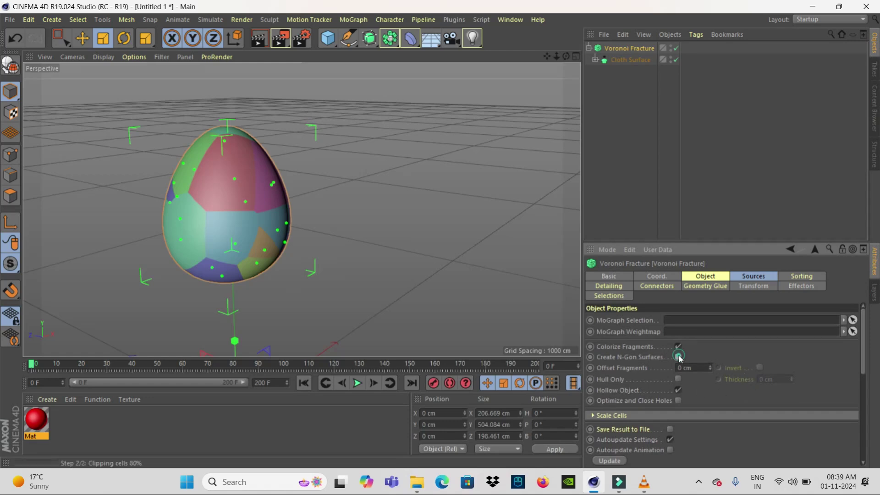
pyautogui.click(678, 347)
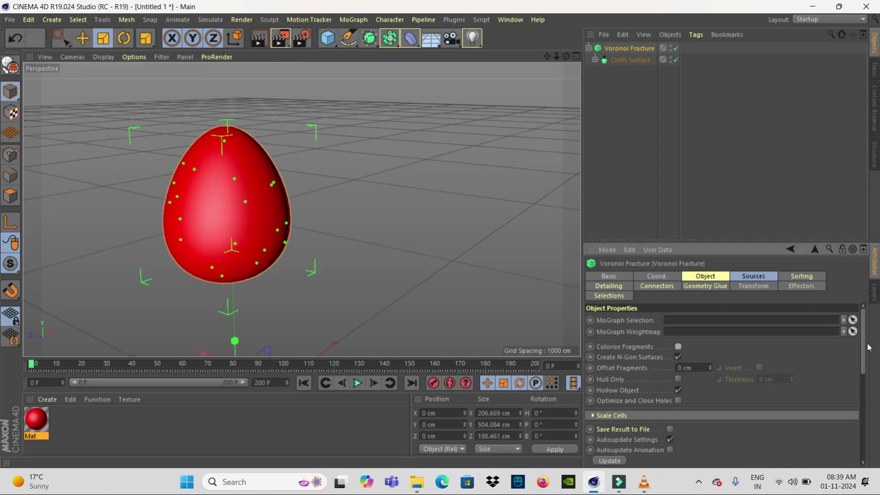
pyautogui.moveTo(864, 347)
pyautogui.mouseDown()
pyautogui.moveTo(867, 433)
pyautogui.moveTo(868, 345)
pyautogui.mouseUp()
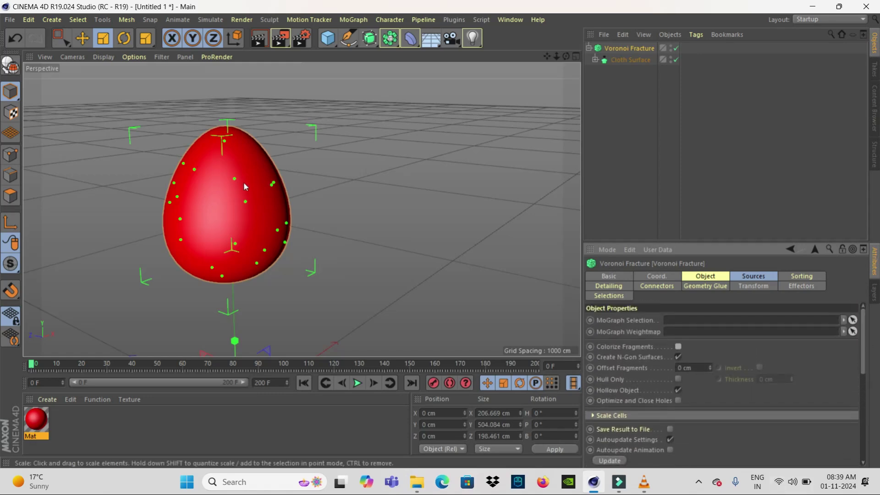
# Step: Add a Rigid Body dynamics tag to the Voronoi Fracture egg
pyautogui.click(589, 48)
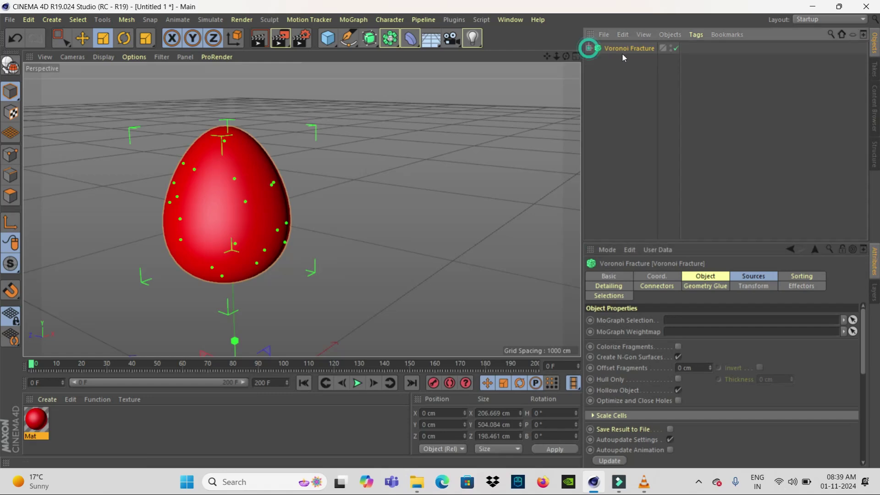
pyautogui.click(357, 383)
pyautogui.click(357, 383)
pyautogui.click(303, 383)
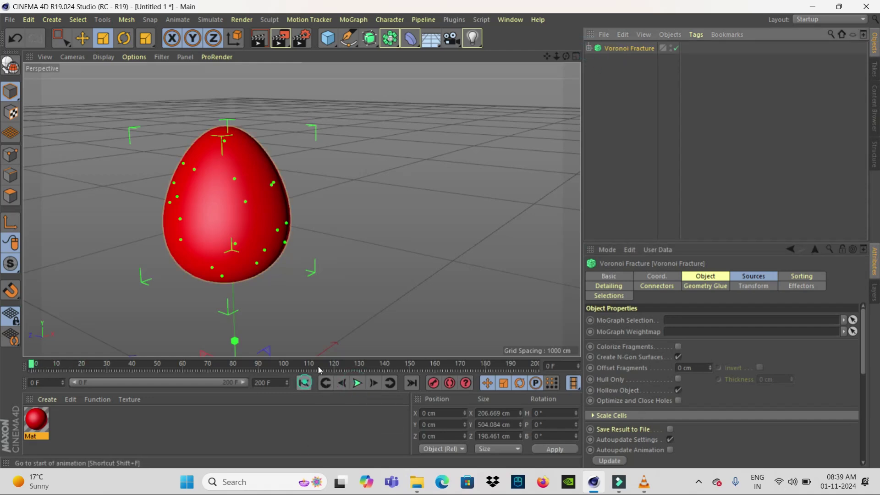
pyautogui.rightClick(617, 48)
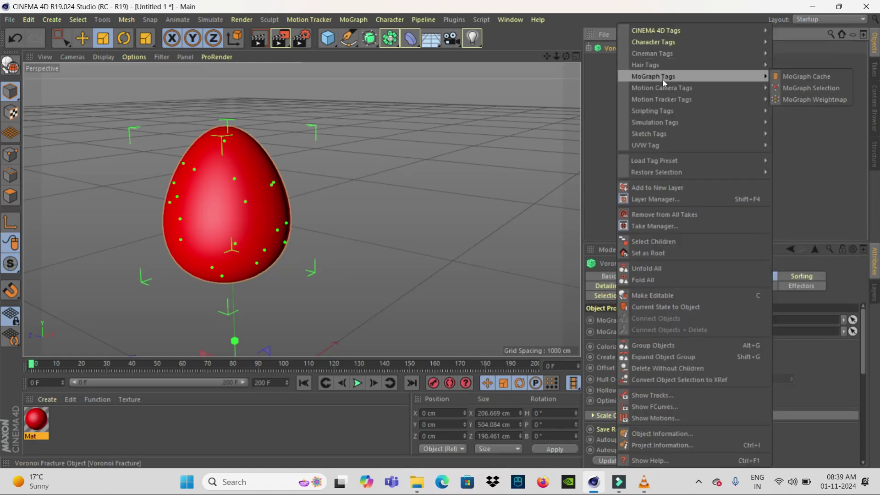
pyautogui.moveTo(654, 122)
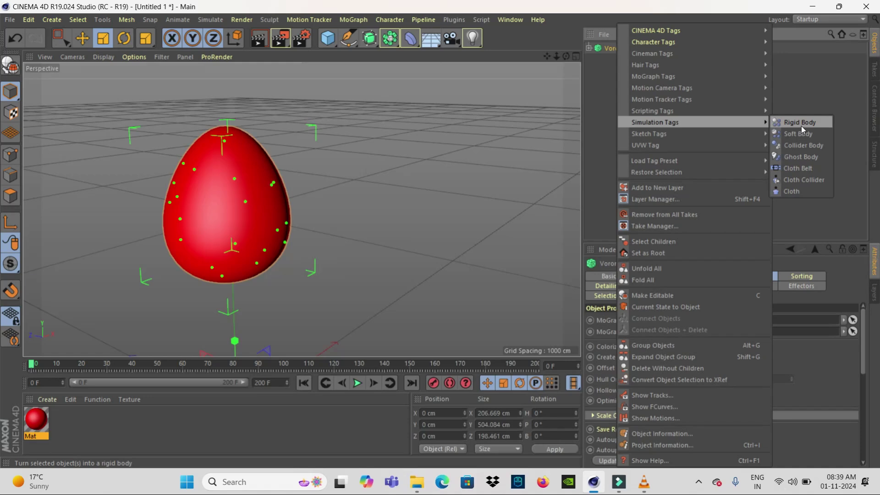
pyautogui.click(800, 125)
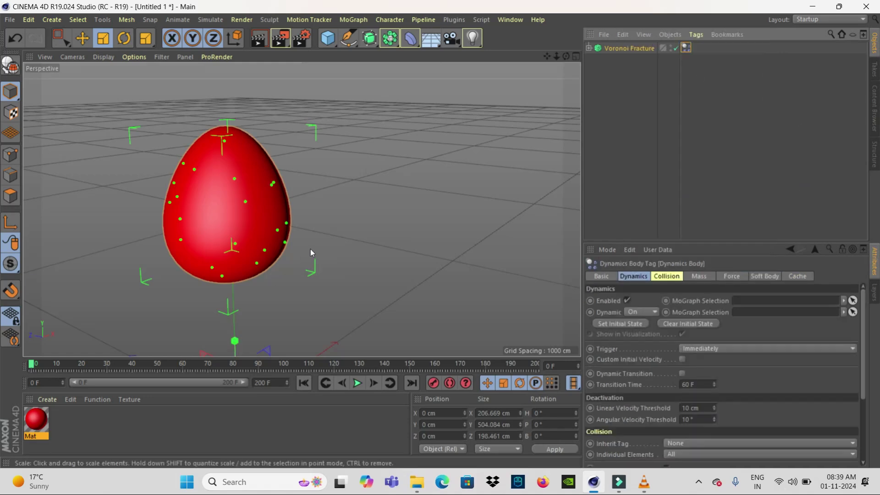
# Step: Play and rewind the simulation a few times to watch the egg fall
pyautogui.click(357, 383)
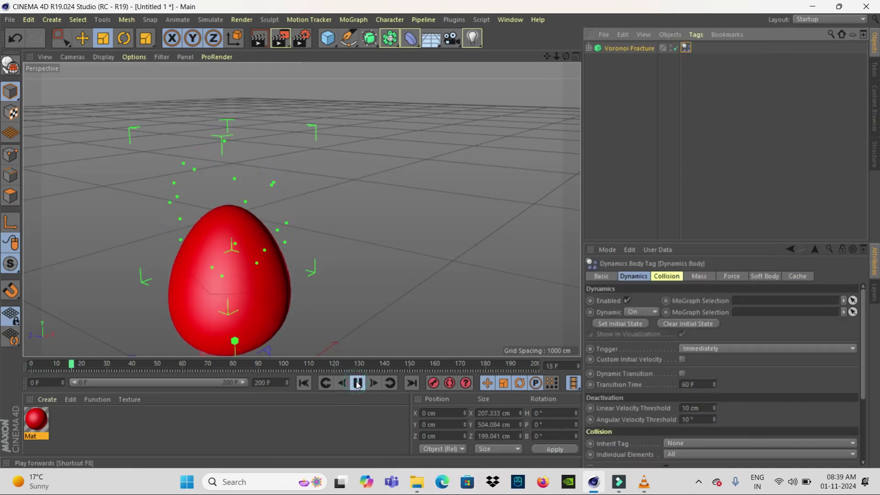
pyautogui.click(357, 383)
pyautogui.click(300, 385)
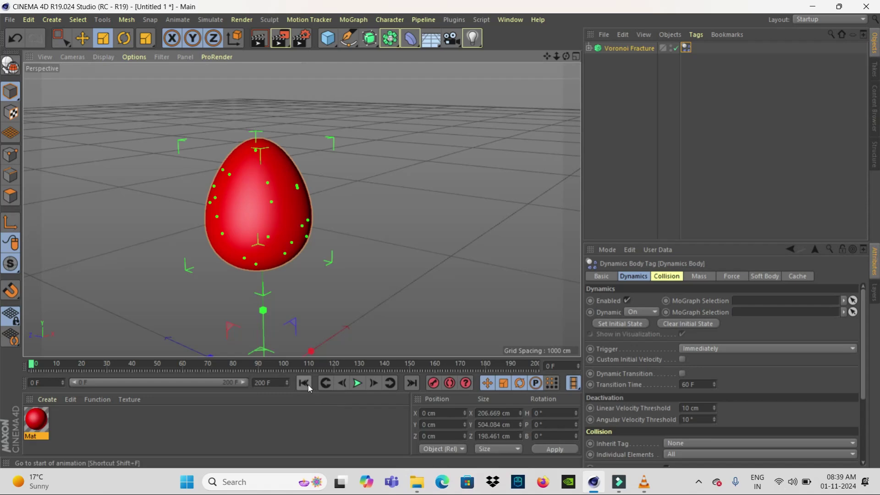
pyautogui.click(357, 383)
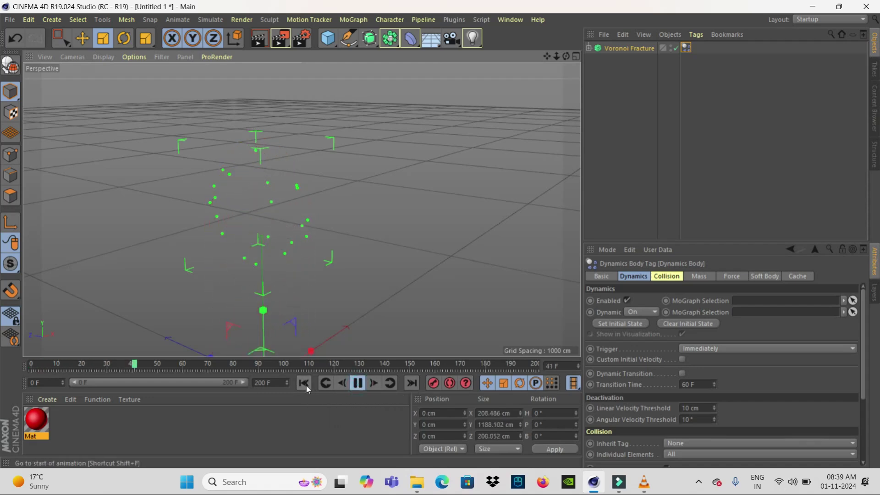
pyautogui.click(304, 384)
pyautogui.click(357, 383)
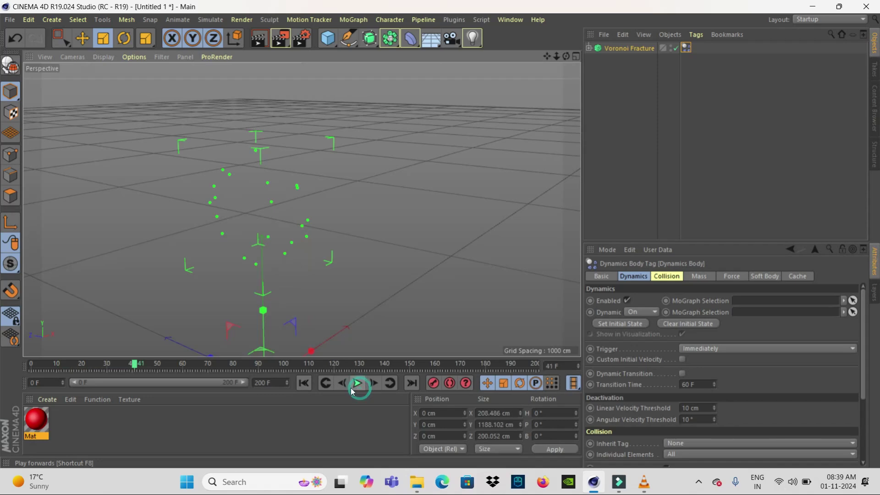
pyautogui.click(304, 384)
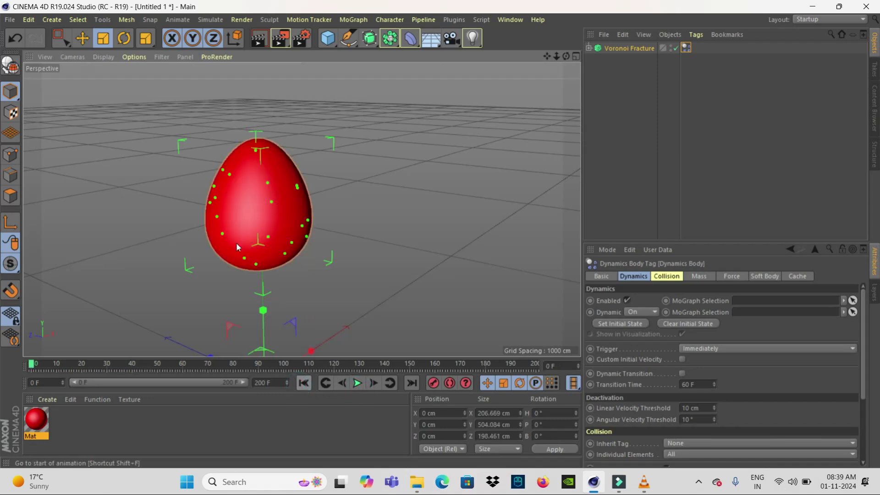
# Step: Add a Plane primitive and delete Cube and Cube.1 from beneath the egg
pyautogui.click(331, 41)
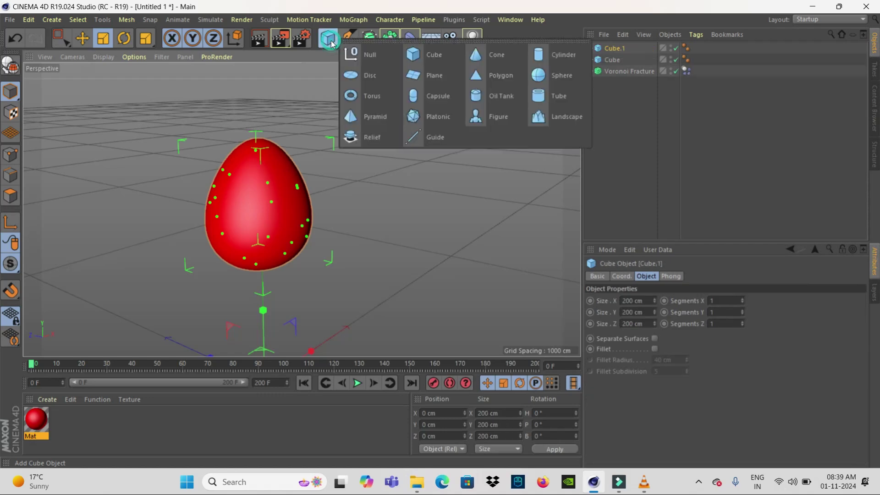
pyautogui.click(425, 75)
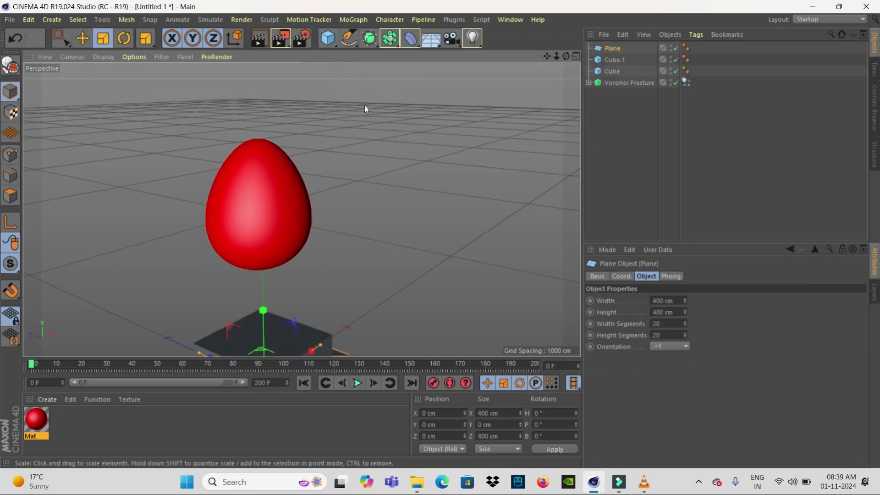
pyautogui.keyDown('alt'); pyautogui.moveTo(364, 282); pyautogui.dragTo(367, 312); pyautogui.keyUp('alt')
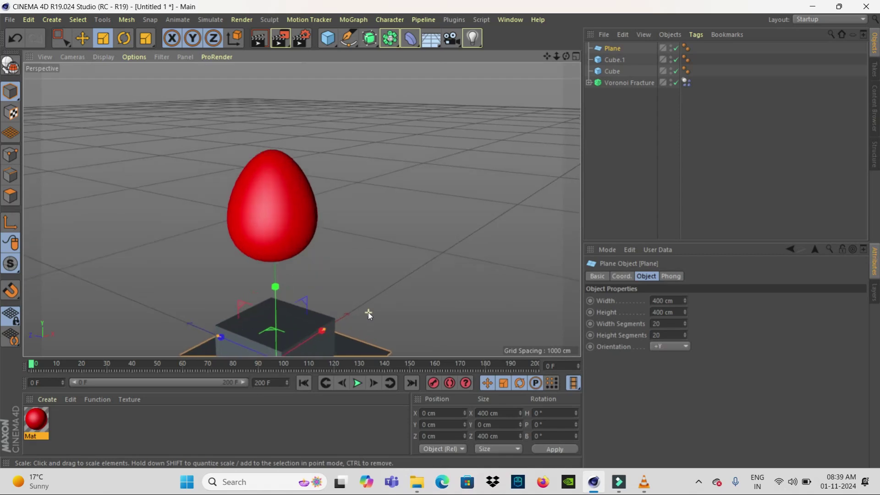
pyautogui.click(395, 270)
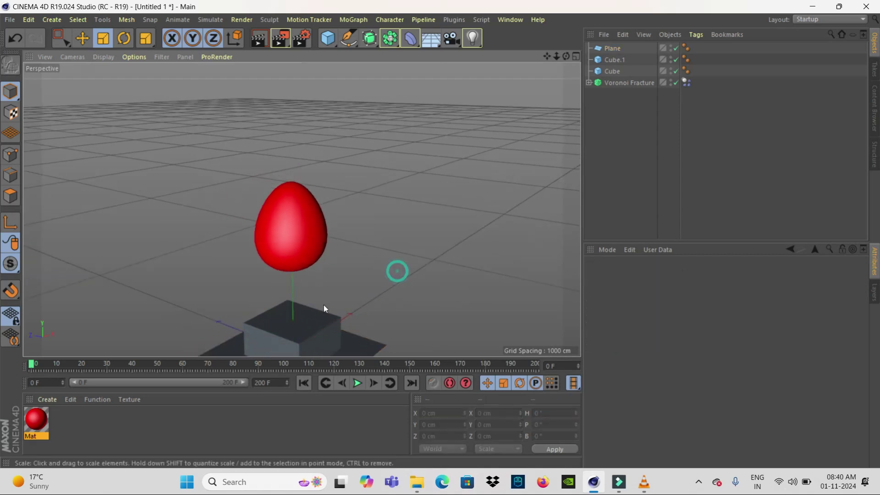
pyautogui.click(307, 322)
pyautogui.press('Delete')
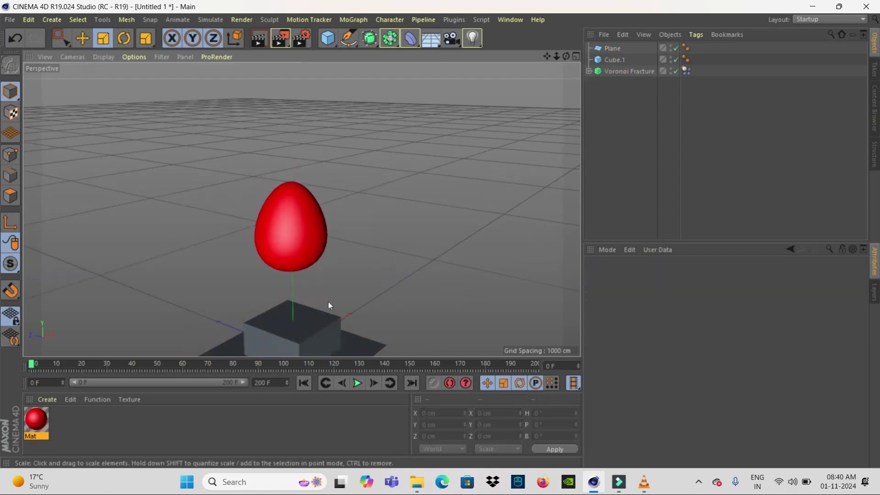
pyautogui.click(316, 326)
pyautogui.press('Delete')
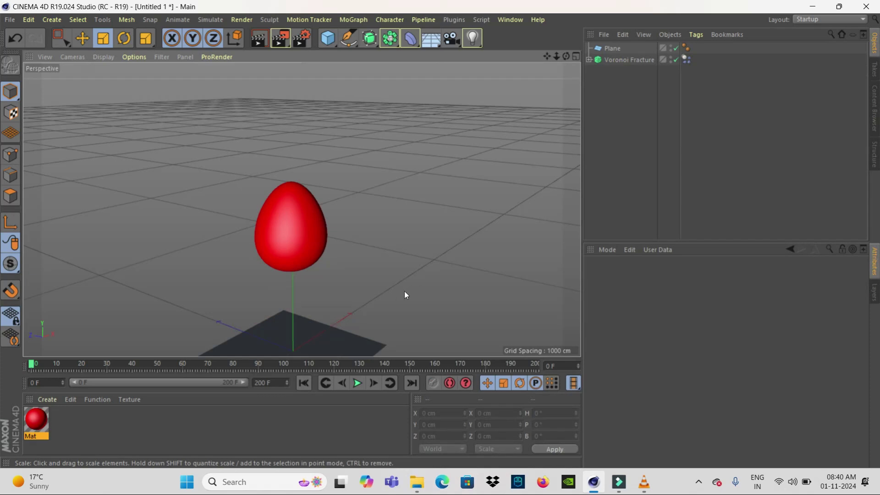
# Step: Reframe the view, then play and rewind to check the egg's fall
pyautogui.keyDown('alt'); pyautogui.moveTo(392, 298); pyautogui.dragTo(417, 217, button='middle'); pyautogui.keyUp('alt')
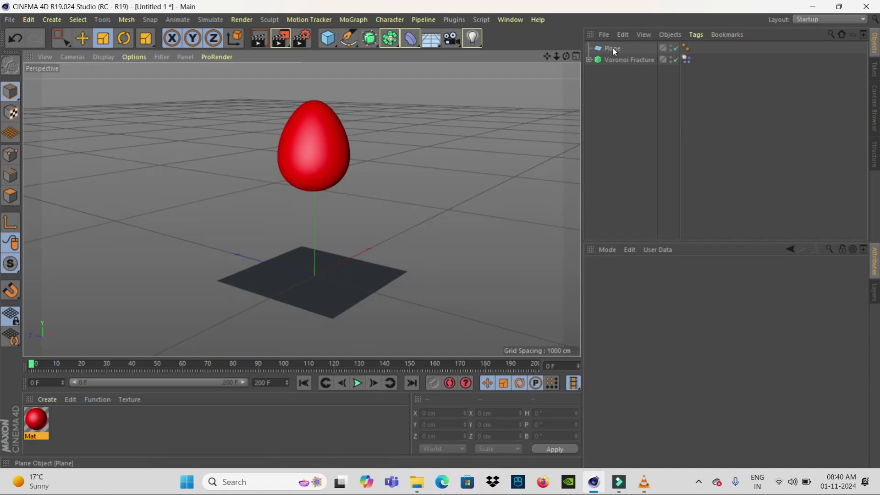
pyautogui.click(358, 384)
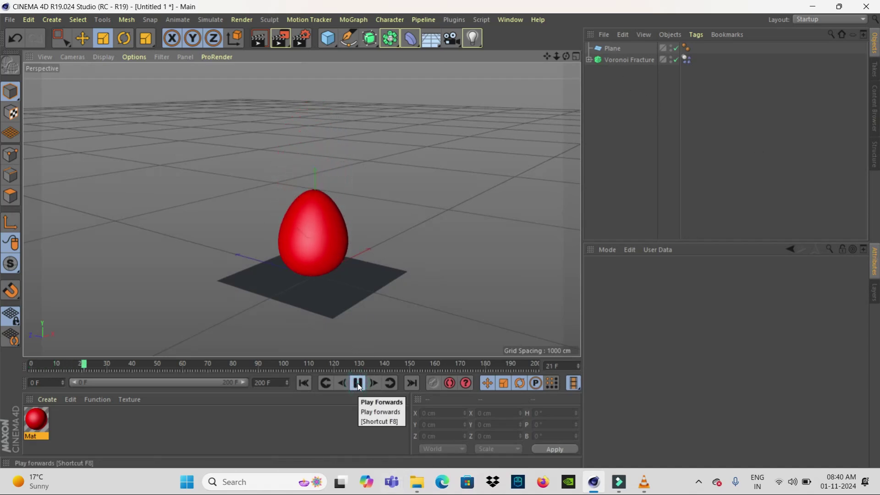
pyautogui.click(357, 384)
pyautogui.click(305, 385)
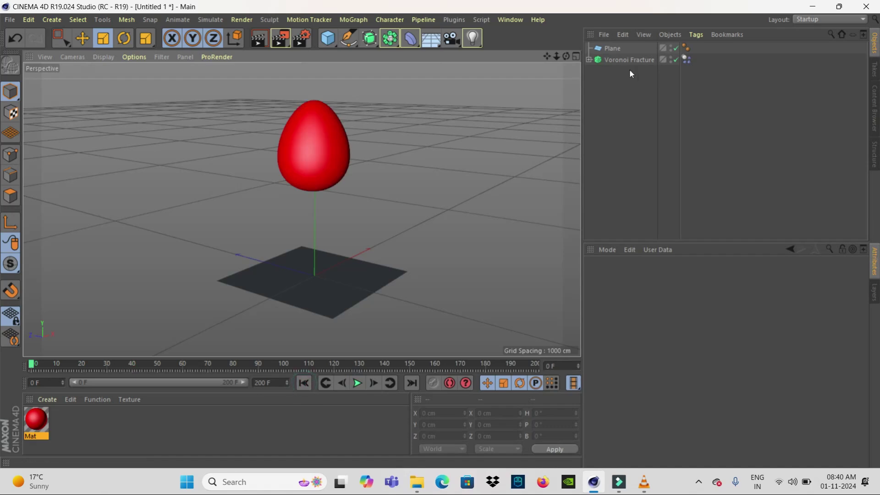
# Step: Give the Plane a Collider Body tag and replay the simulation to test the collision
pyautogui.rightClick(606, 46)
pyautogui.moveTo(645, 122)
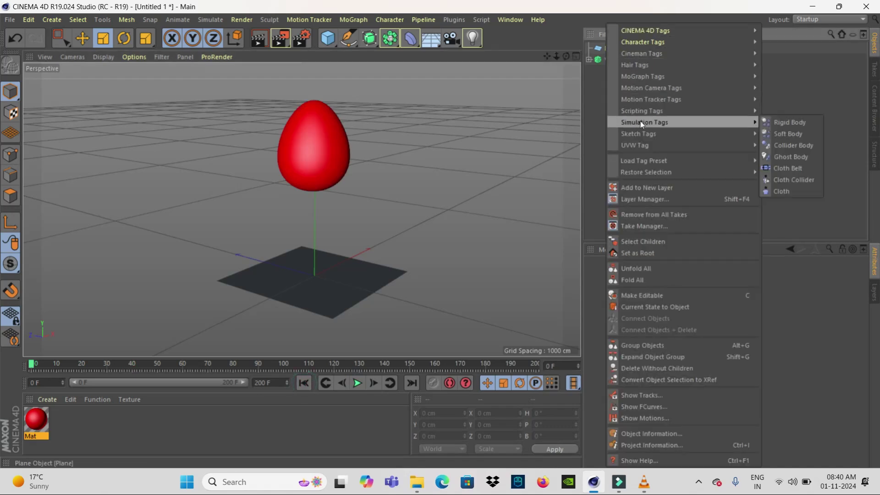
pyautogui.click(781, 146)
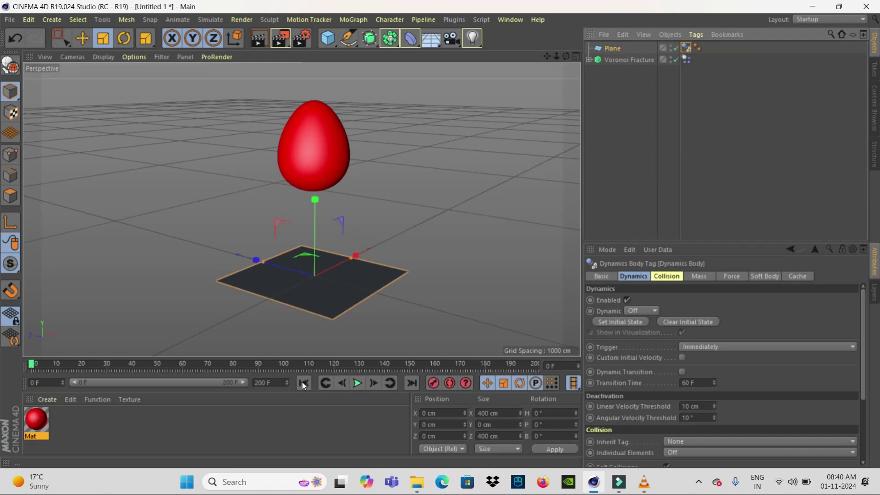
pyautogui.click(357, 383)
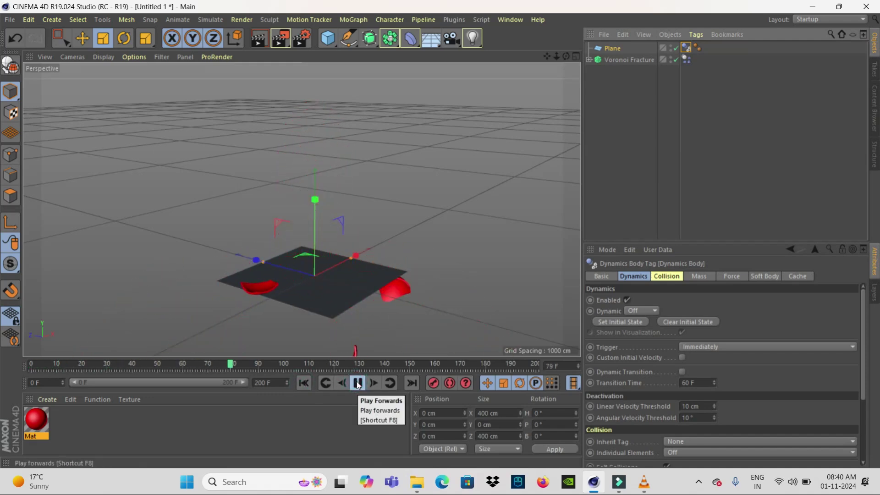
pyautogui.click(358, 383)
pyautogui.click(305, 382)
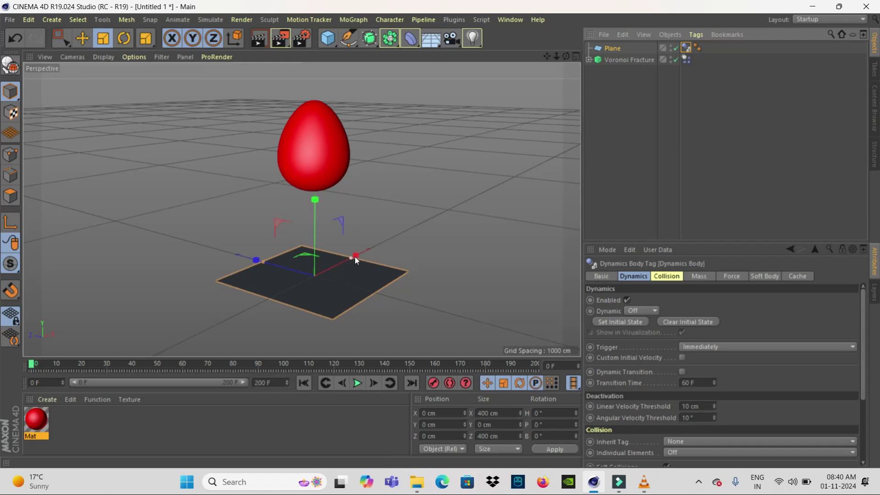
# Step: Scale the Plane to about 7800 by 2262 cm and replay the egg shattering on it
pyautogui.moveTo(355, 257); pyautogui.dragTo(417, 225)
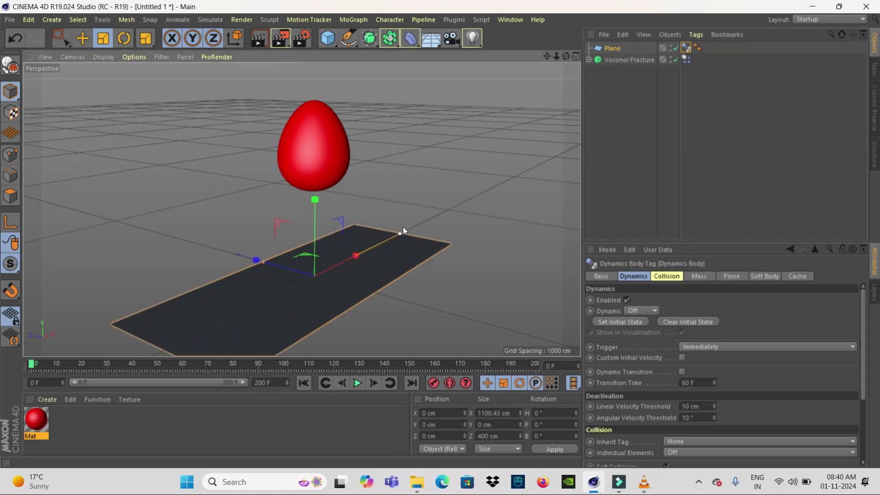
pyautogui.moveTo(259, 262); pyautogui.dragTo(153, 210)
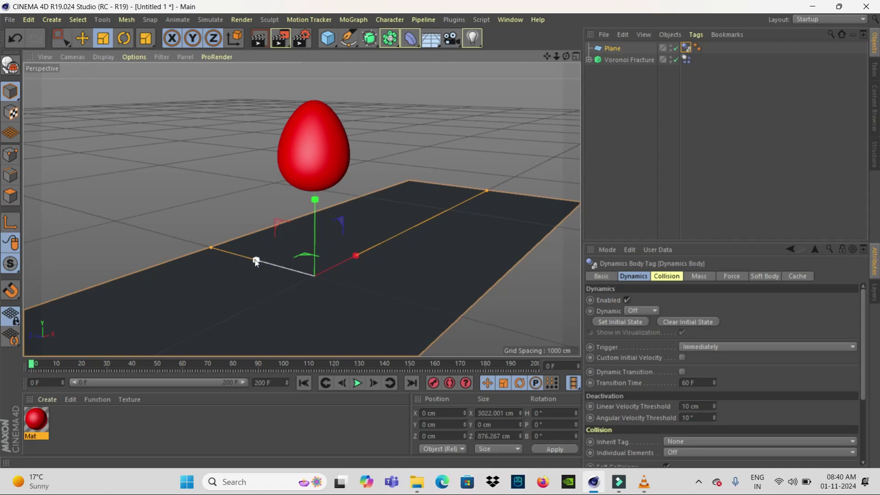
pyautogui.moveTo(255, 257); pyautogui.dragTo(207, 259)
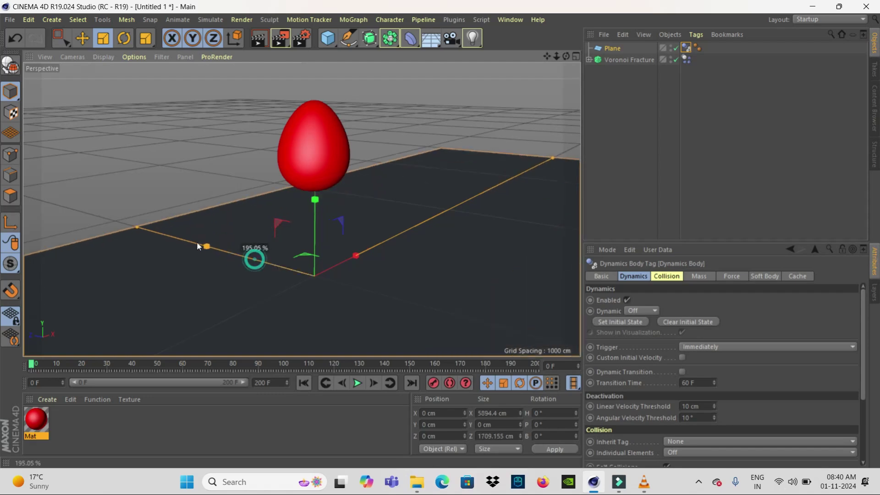
pyautogui.click(358, 383)
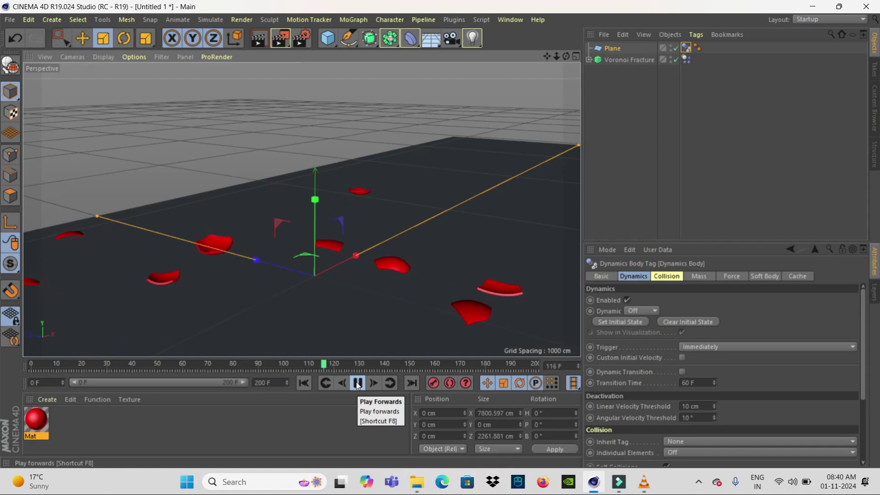
pyautogui.click(357, 383)
pyautogui.click(304, 383)
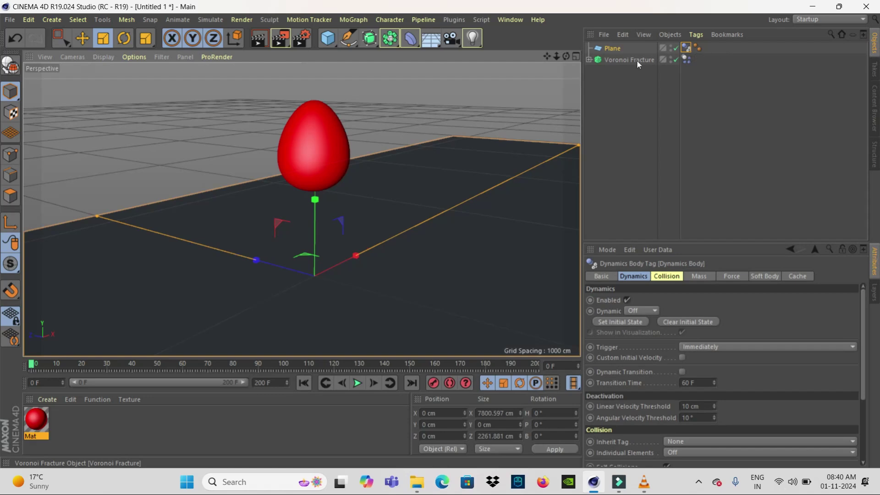
# Step: Set the Dynamics Body tag's collision Bounce to 20 %
pyautogui.click(687, 60)
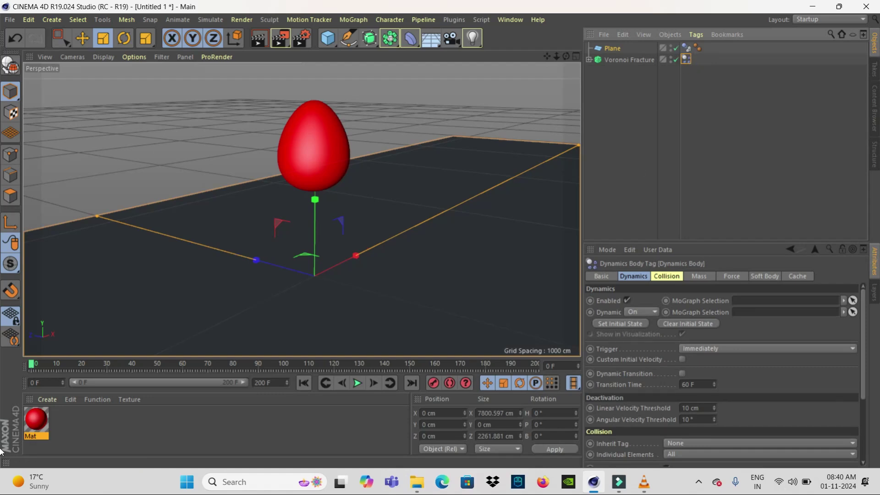
pyautogui.moveTo(863, 365); pyautogui.dragTo(866, 459)
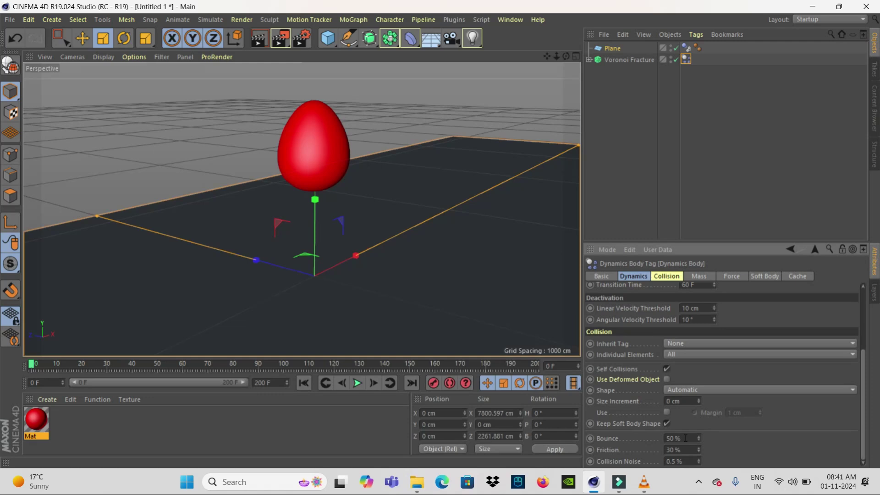
pyautogui.moveTo(686, 438); pyautogui.dragTo(643, 439)
pyautogui.write('20')
pyautogui.press('Return')
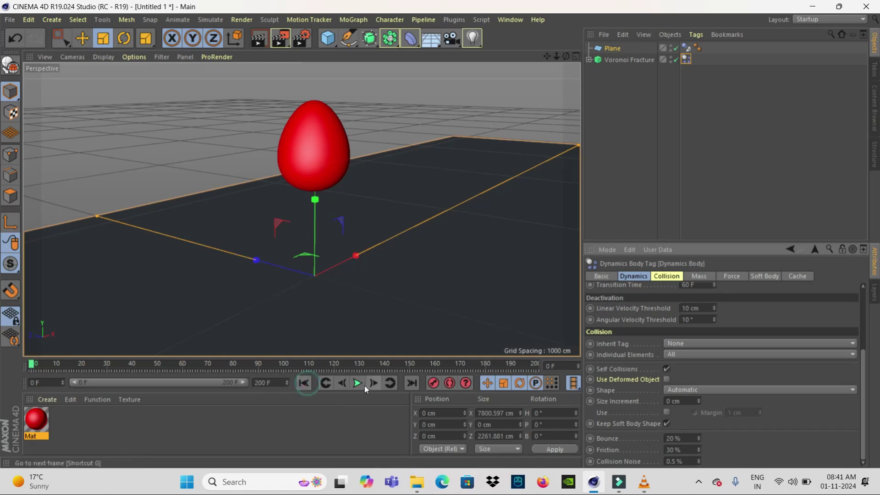
# Step: Replay the lower-bounce simulation, rewind to frame 0, and reselect Voronoi Fracture
pyautogui.click(357, 383)
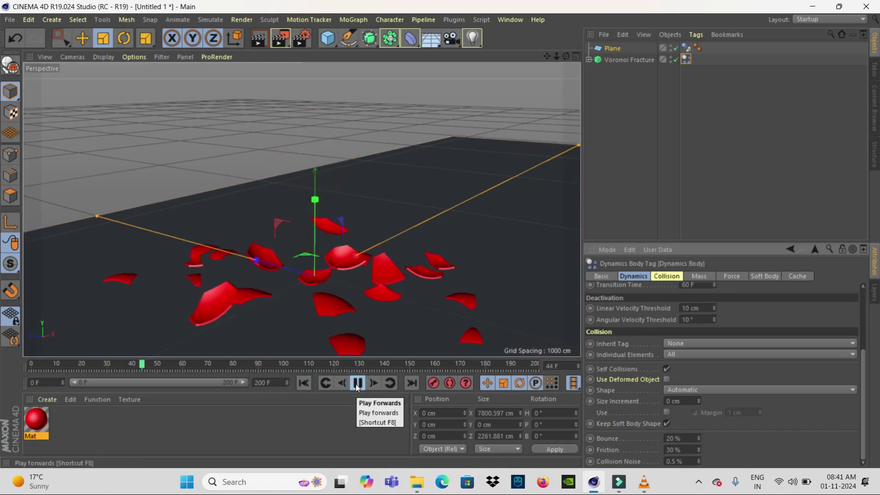
pyautogui.click(357, 383)
pyautogui.click(304, 383)
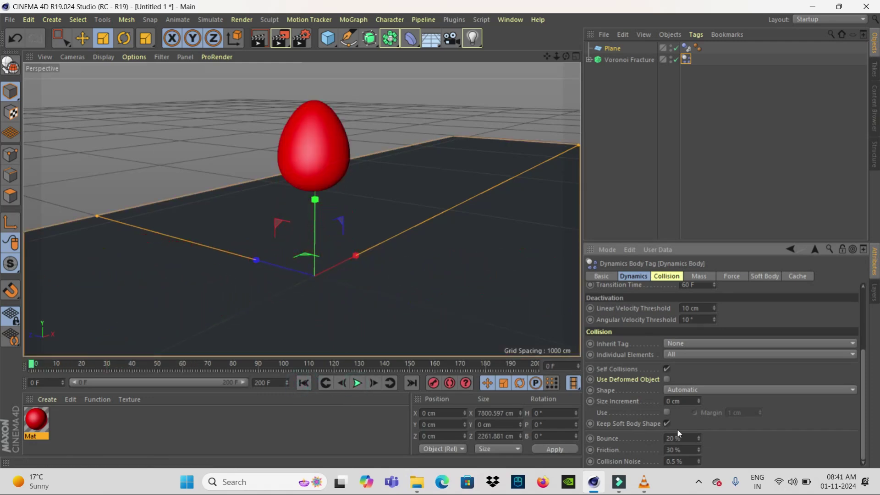
pyautogui.click(687, 449)
pyautogui.click(602, 61)
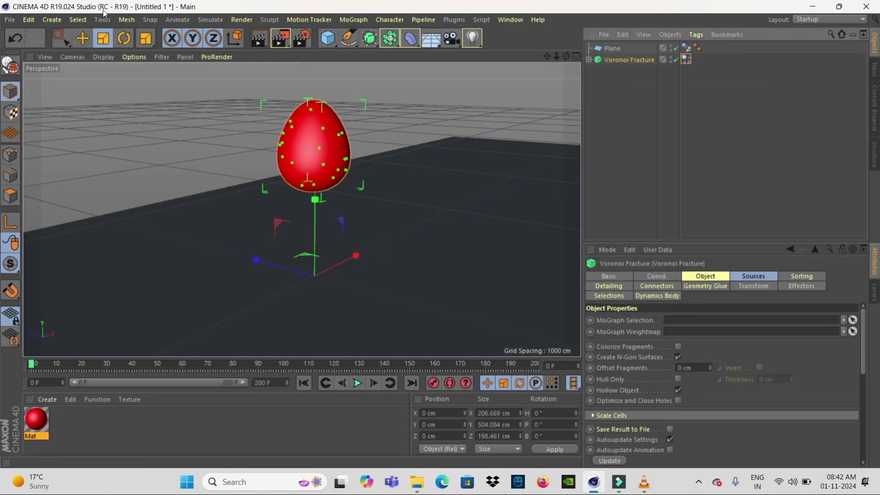
# Step: Make the Voronoi Fracture editable and play back its fragments
pyautogui.click(10, 64)
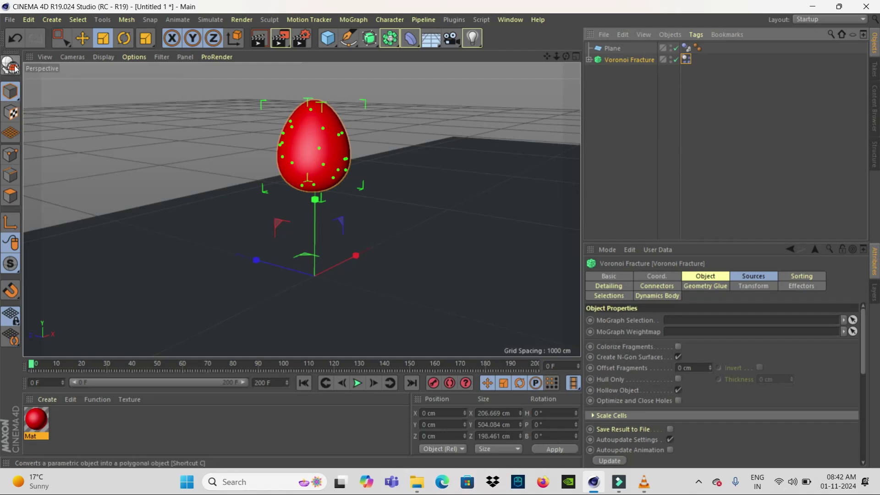
pyautogui.click(358, 384)
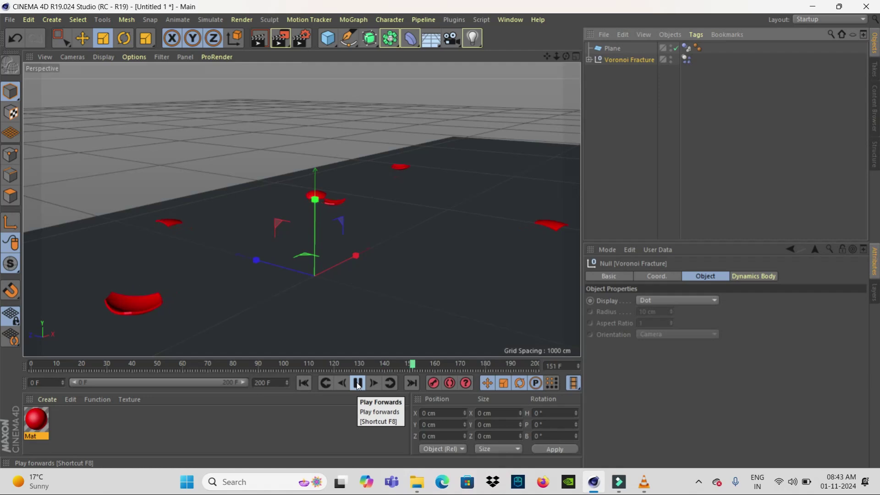
# Step: Bake the fragments' Dynamics Body simulation with Bake All into a 536.88 KB cache
pyautogui.click(357, 383)
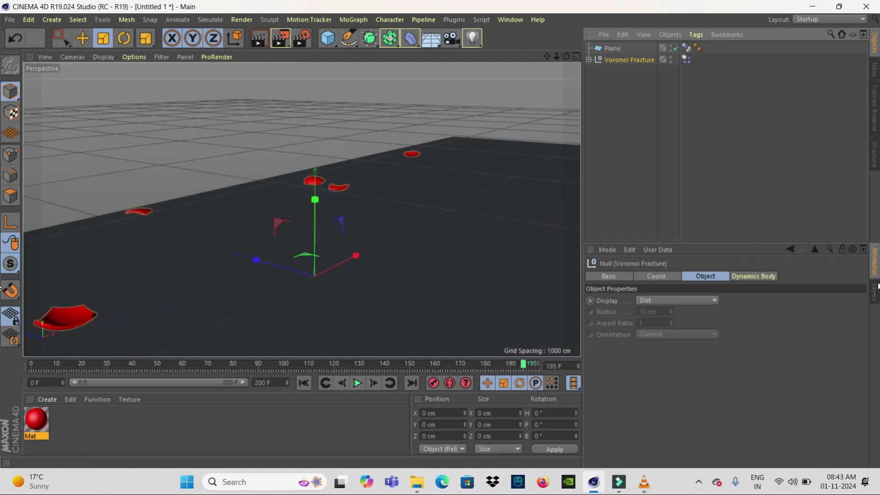
pyautogui.click(686, 61)
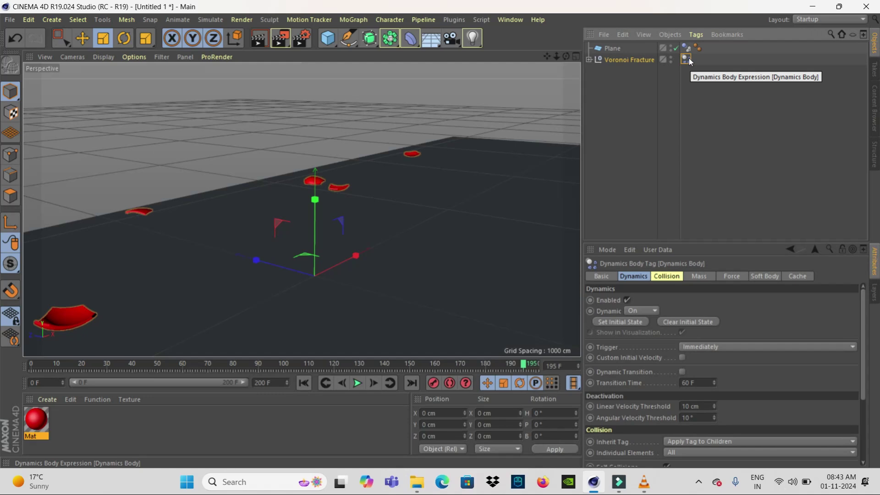
pyautogui.click(798, 276)
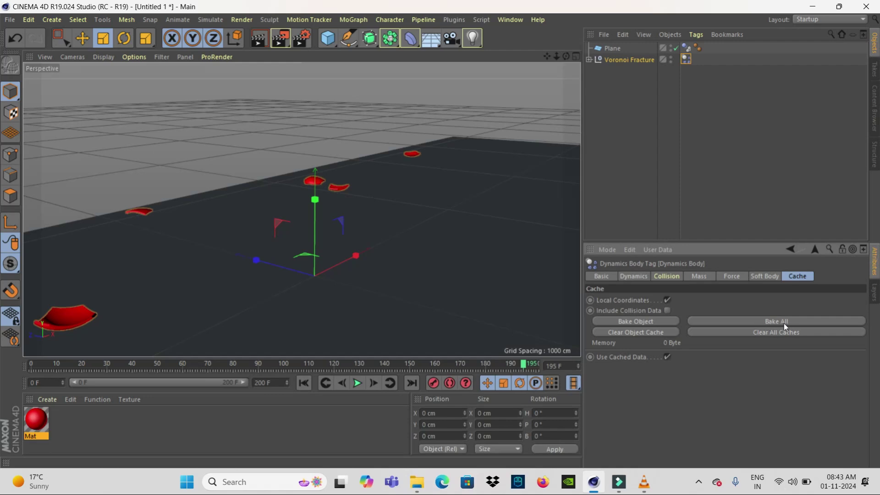
pyautogui.click(795, 323)
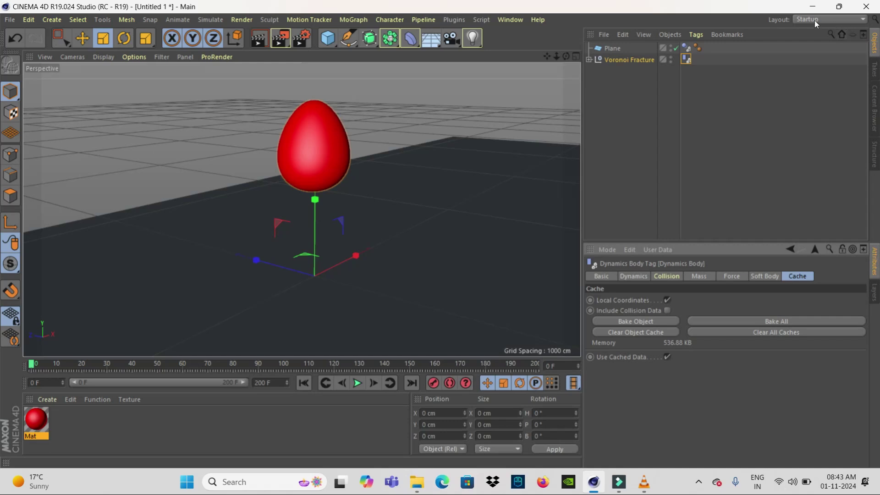
# Step: In the Animate layout, bake Voronoi Fracture to keyframes on a copy for frames 0–200
pyautogui.click(839, 18)
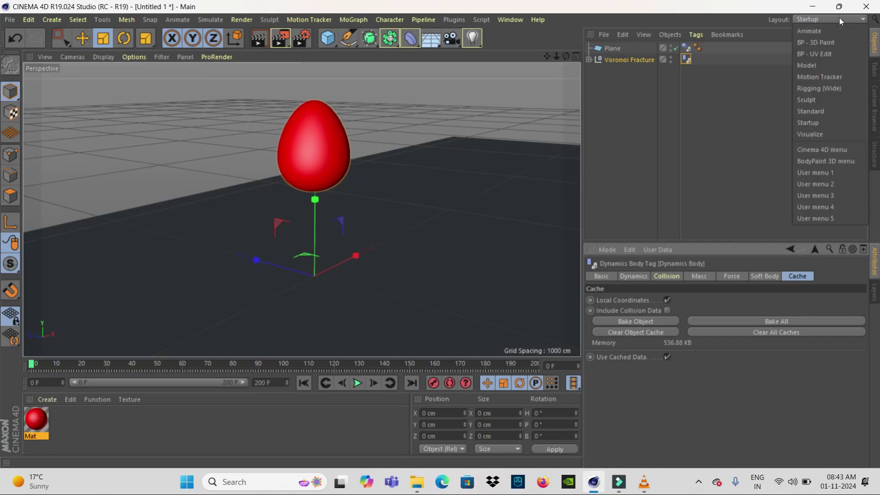
pyautogui.click(811, 31)
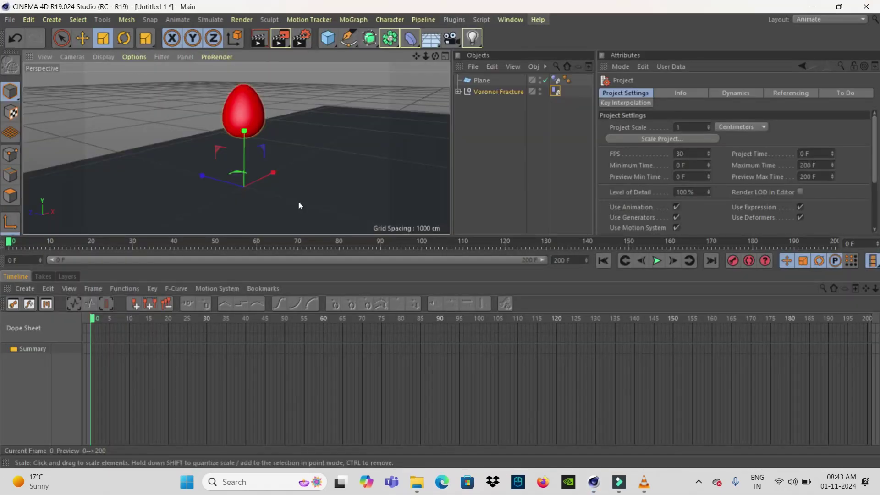
pyautogui.click(125, 288)
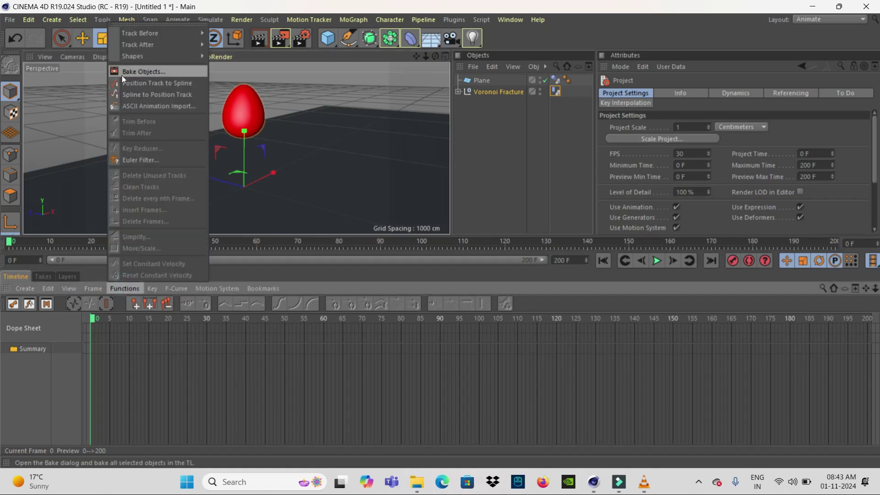
pyautogui.click(139, 72)
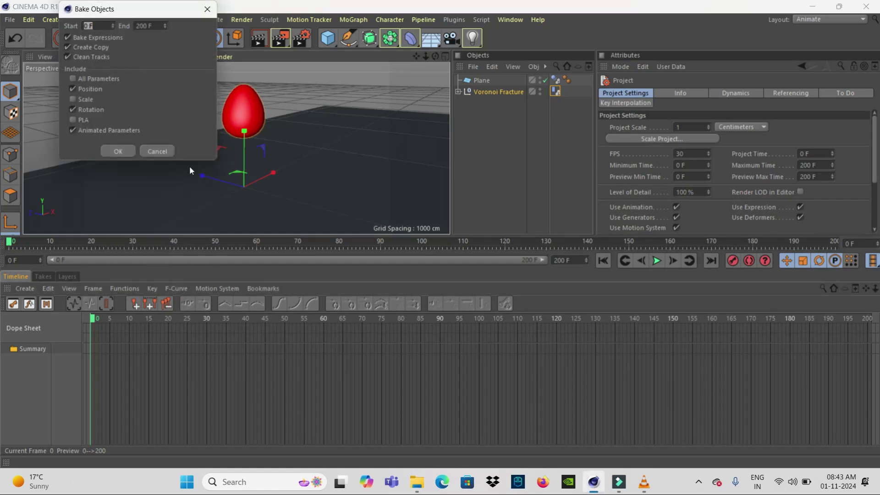
pyautogui.click(116, 151)
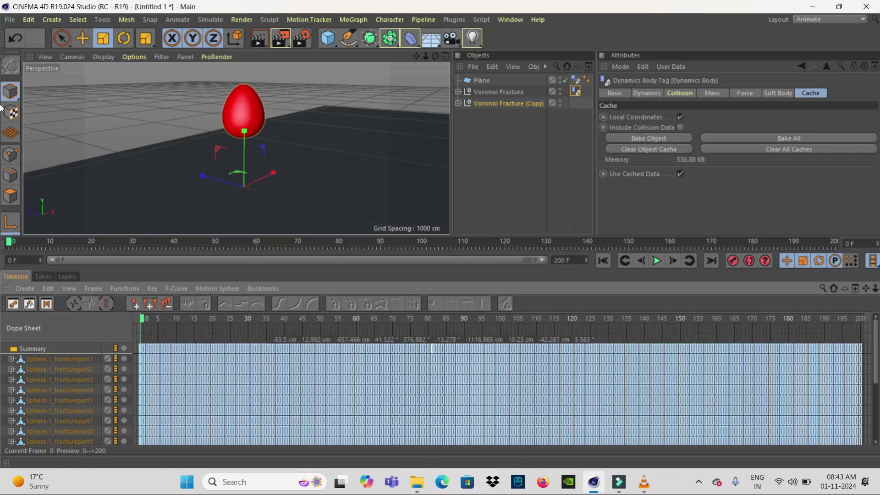
# Step: Return to the Startup layout and show the File menu's export format list
pyautogui.click(863, 19)
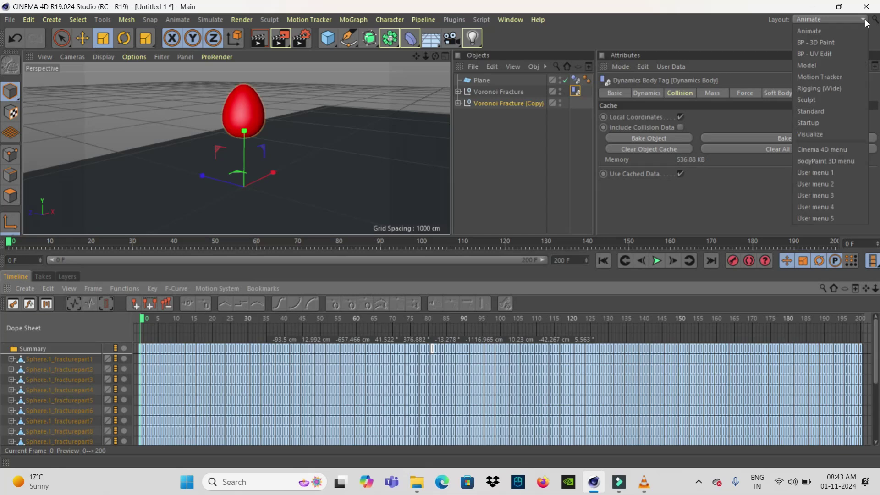
pyautogui.click(835, 123)
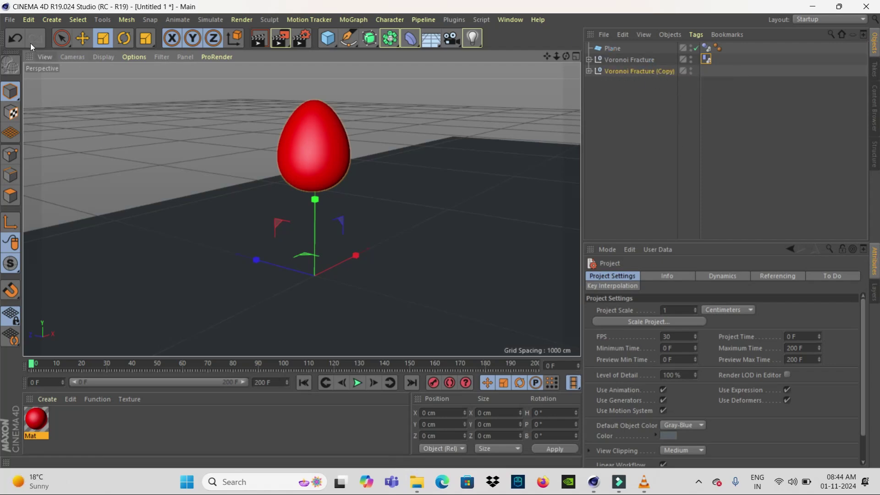
pyautogui.click(6, 21)
pyautogui.moveTo(83, 230)
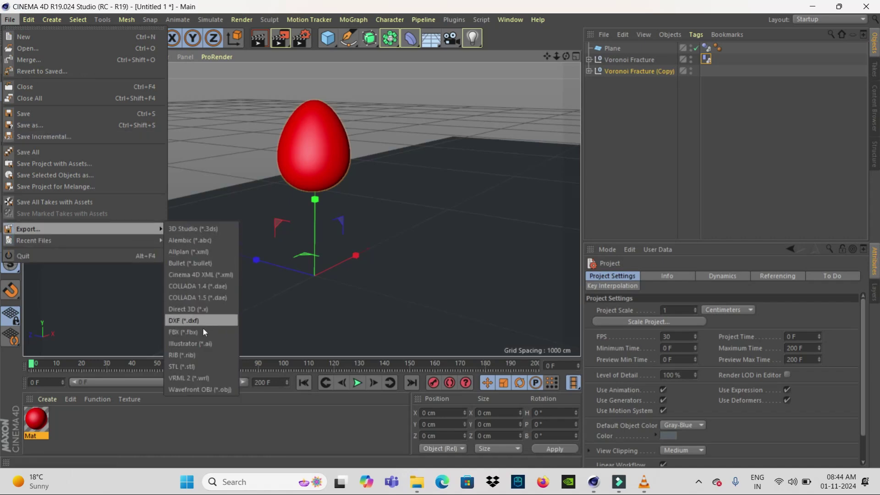
# Step: Export the baked scene as Egg.fbx in Desktop > for iclone, accepting the FBX 7.5 settings
pyautogui.click(180, 333)
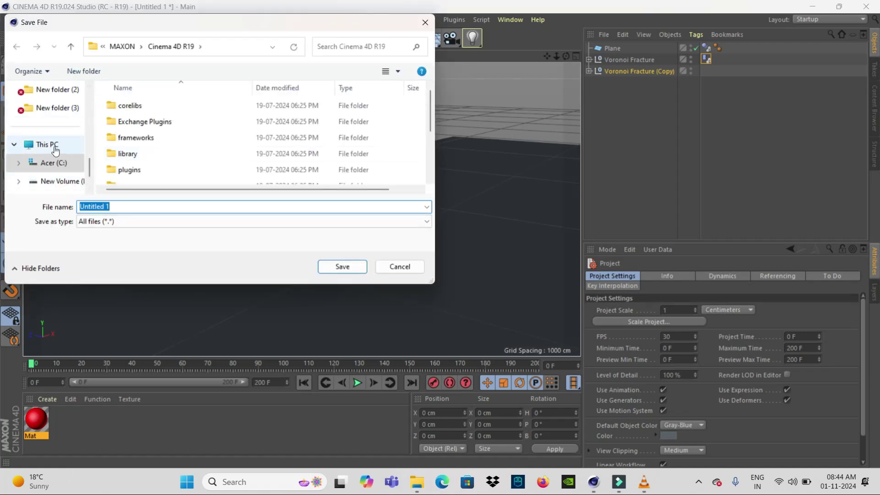
pyautogui.moveTo(91, 170); pyautogui.dragTo(86, 93)
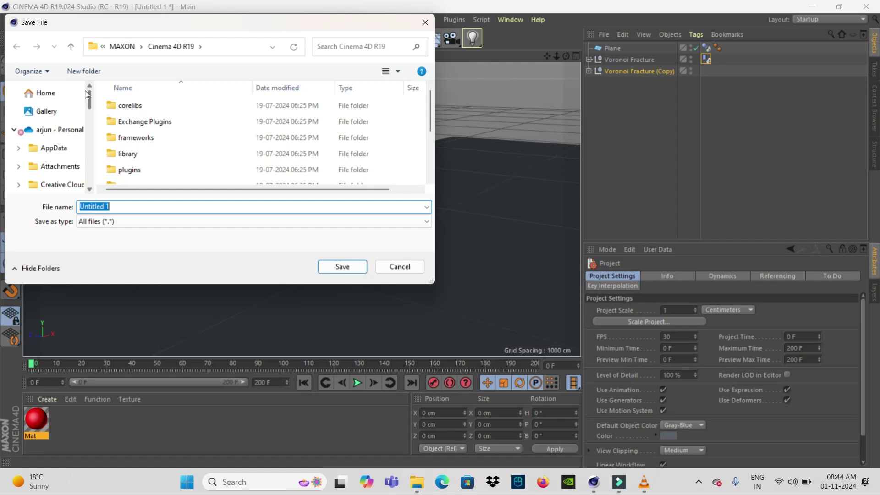
pyautogui.scroll(-5, 46, 128)
pyautogui.click(46, 127)
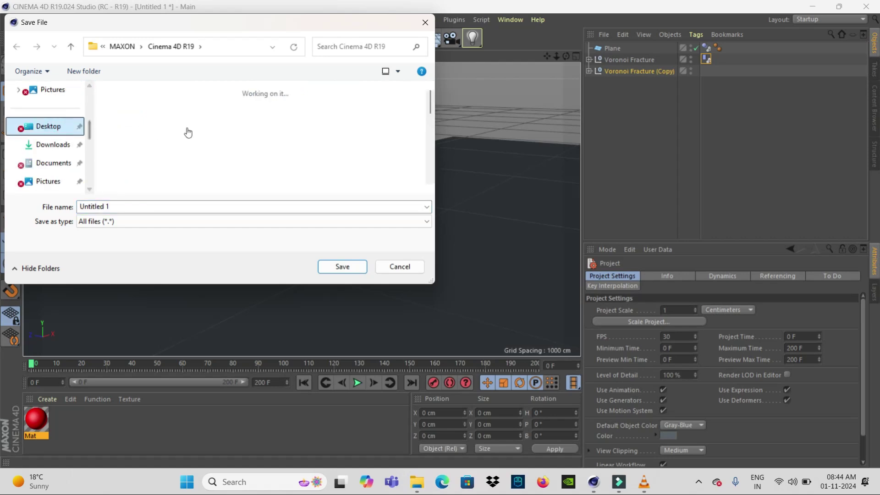
pyautogui.click(203, 123)
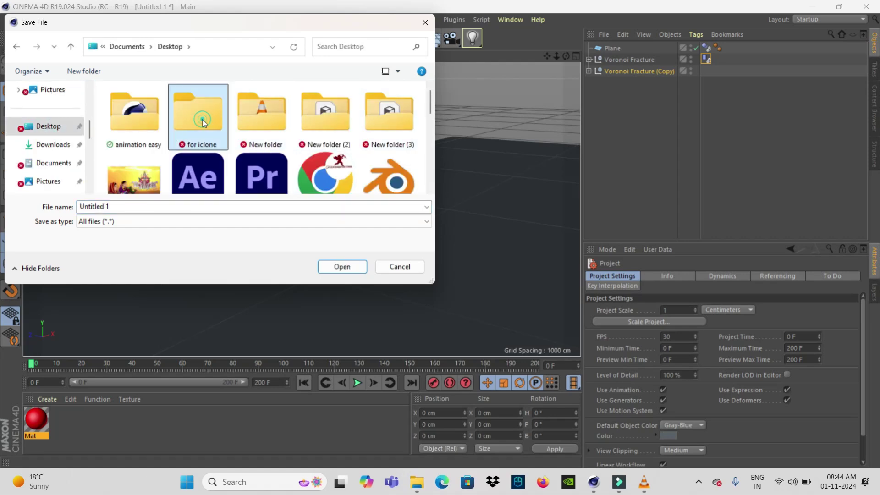
pyautogui.doubleClick(203, 123)
pyautogui.click(182, 209)
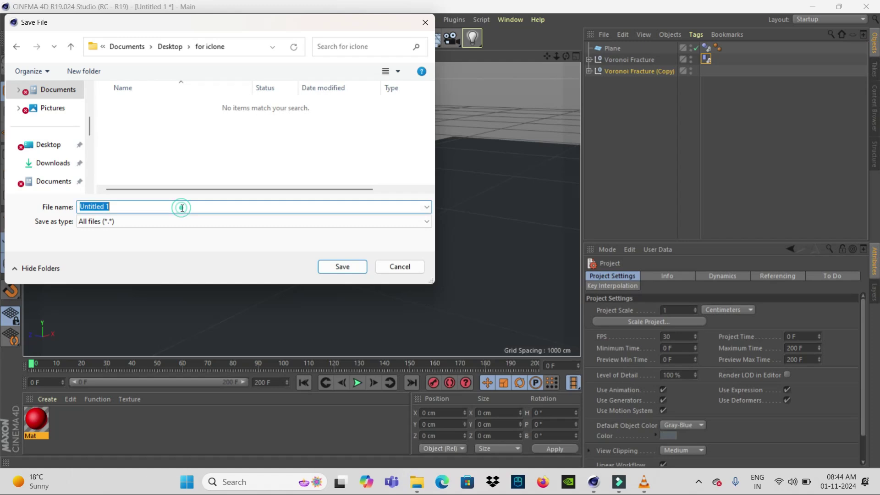
pyautogui.write('Egg')
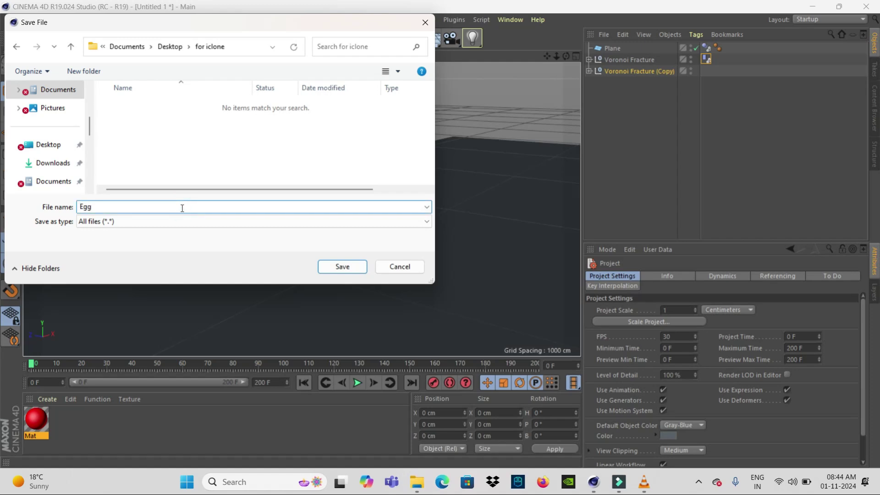
pyautogui.click(349, 268)
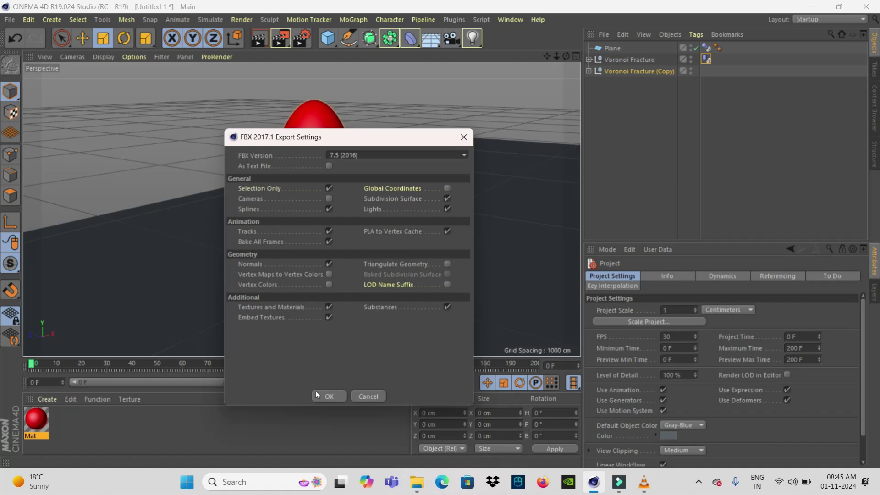
pyautogui.click(328, 396)
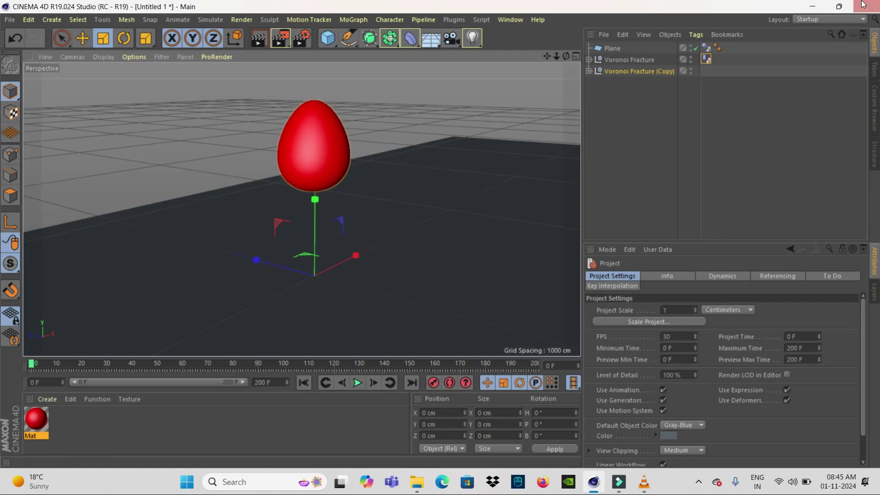
# Step: Minimise Cinema 4D and launch iClone 3DXchange 7 from the desktop shortcut
pyautogui.click(813, 8)
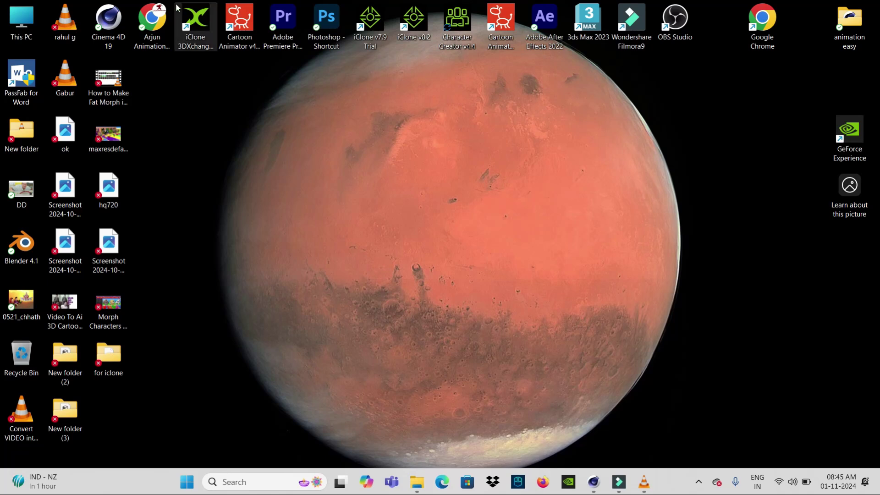
pyautogui.click(188, 22)
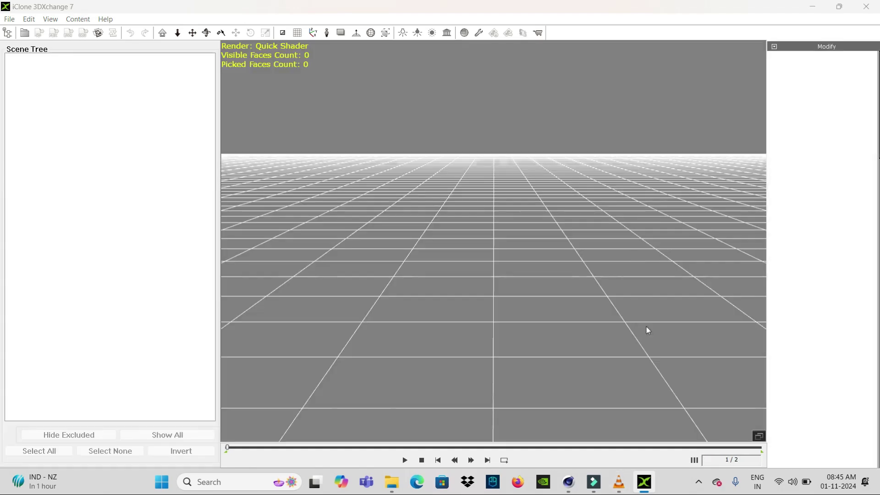
# Step: Dismiss the welcome prompt and open Egg.fbx from Desktop > for iclone via File > Open
pyautogui.click(529, 184)
pyautogui.click(10, 19)
pyautogui.click(26, 44)
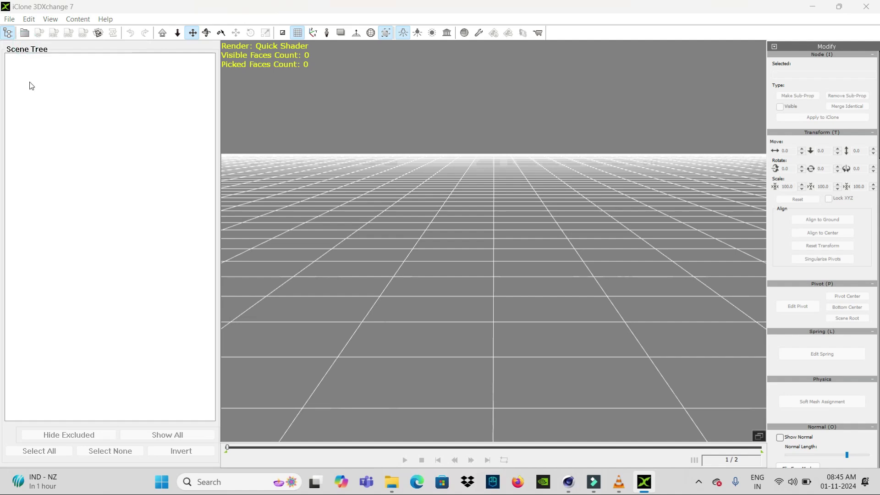
pyautogui.click(295, 202)
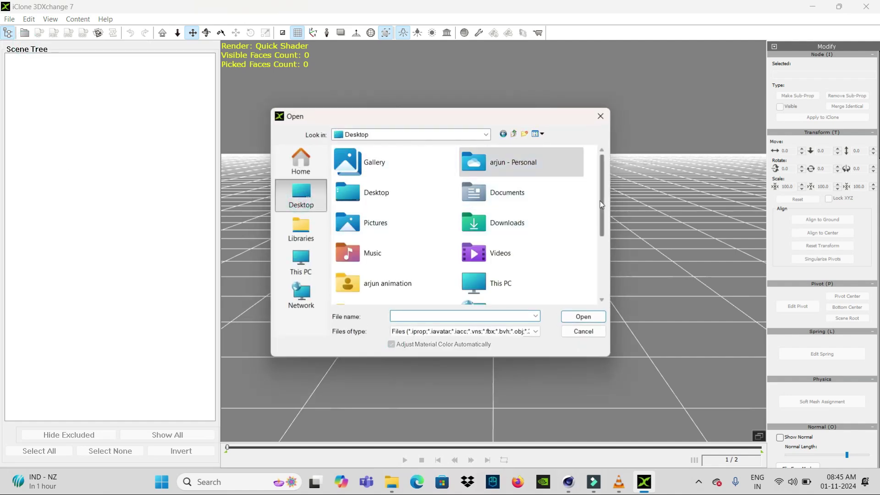
pyautogui.moveTo(600, 197); pyautogui.dragTo(602, 269)
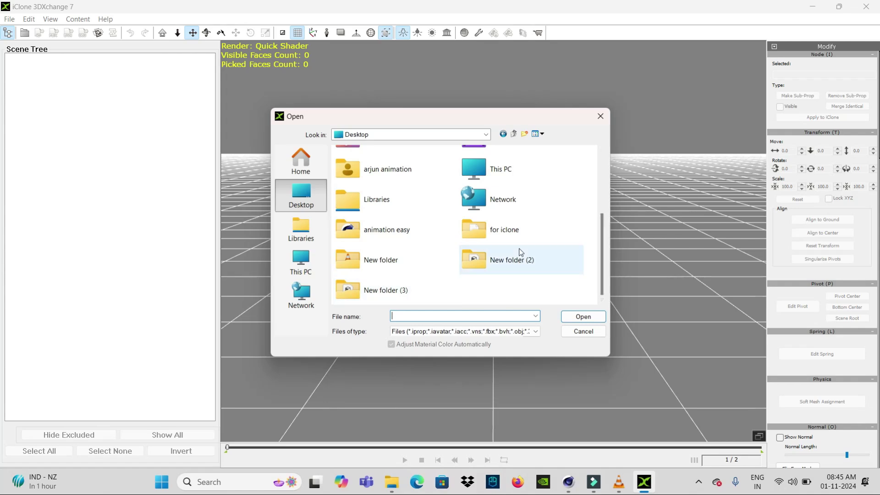
pyautogui.doubleClick(508, 231)
pyautogui.click(351, 163)
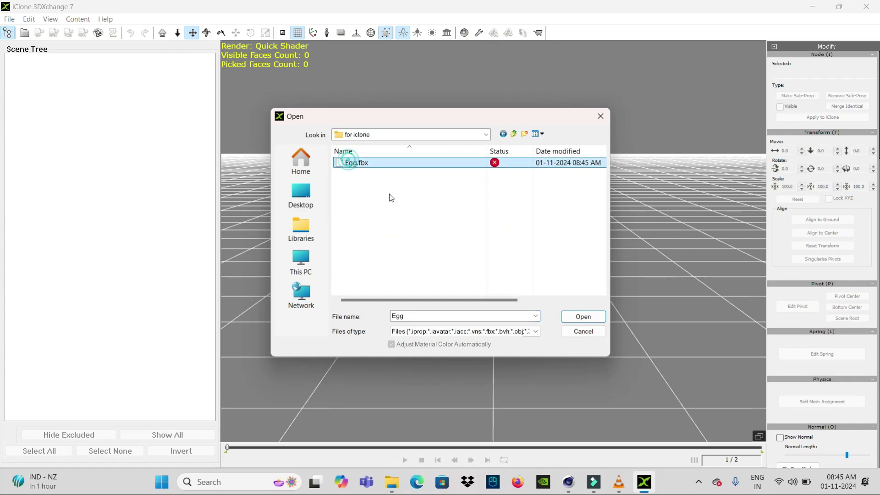
pyautogui.click(582, 316)
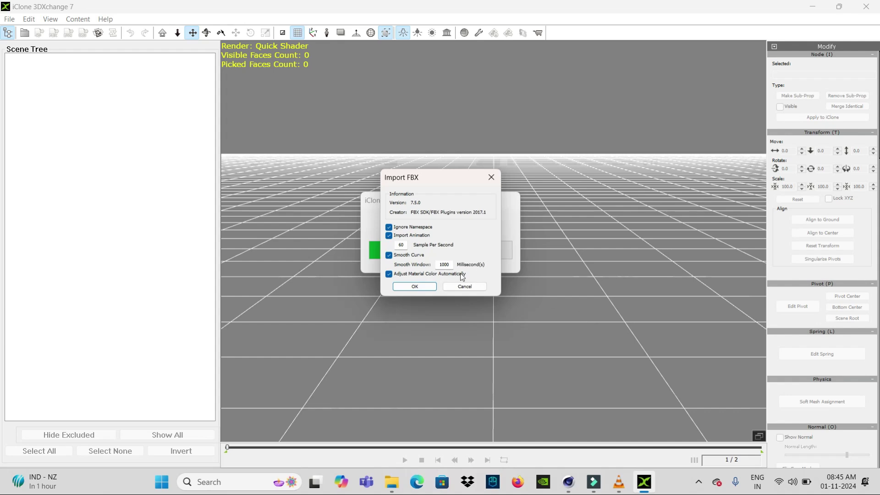
# Step: Confirm the FBX import with animation and browse to the imported Egg clip
pyautogui.click(414, 286)
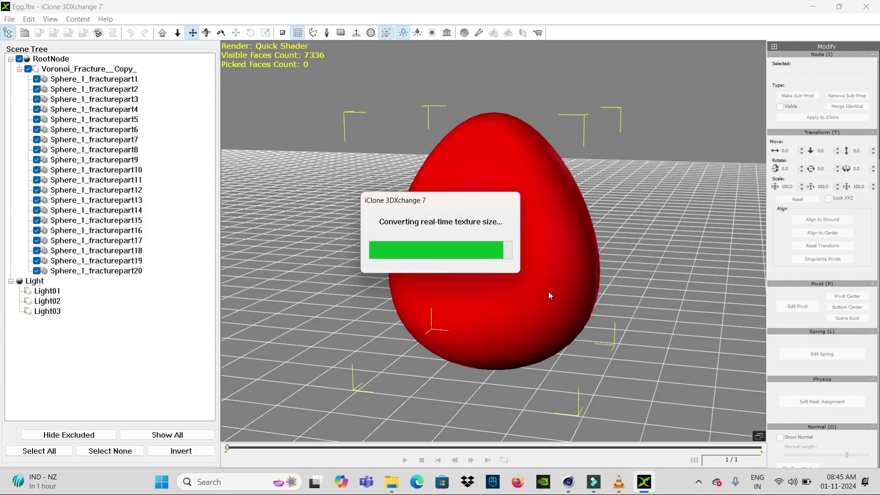
pyautogui.scroll(-1, 545, 295)
pyautogui.scroll(-1, 543, 299)
pyautogui.scroll(-1, 534, 303)
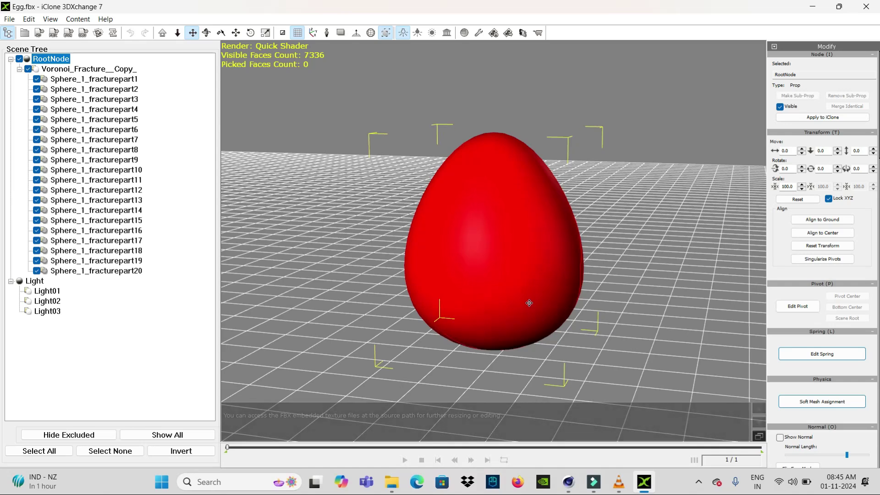
pyautogui.scroll(-1, 529, 303)
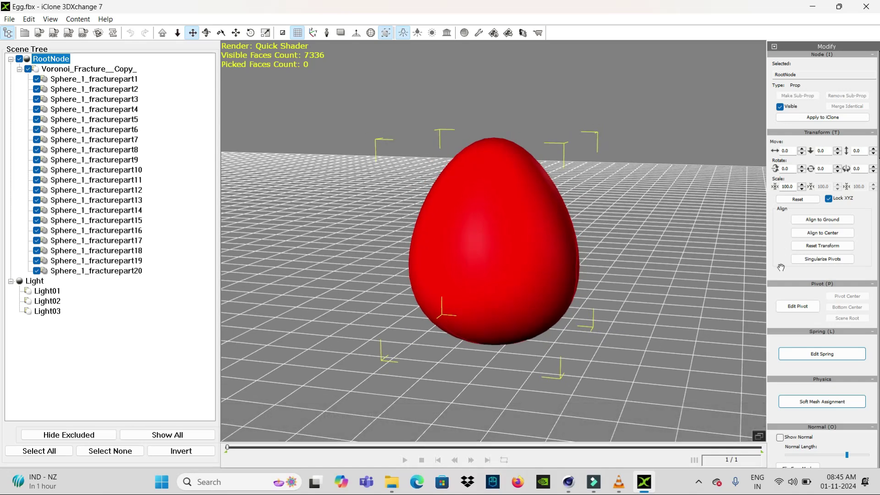
pyautogui.moveTo(780, 265); pyautogui.dragTo(782, 109)
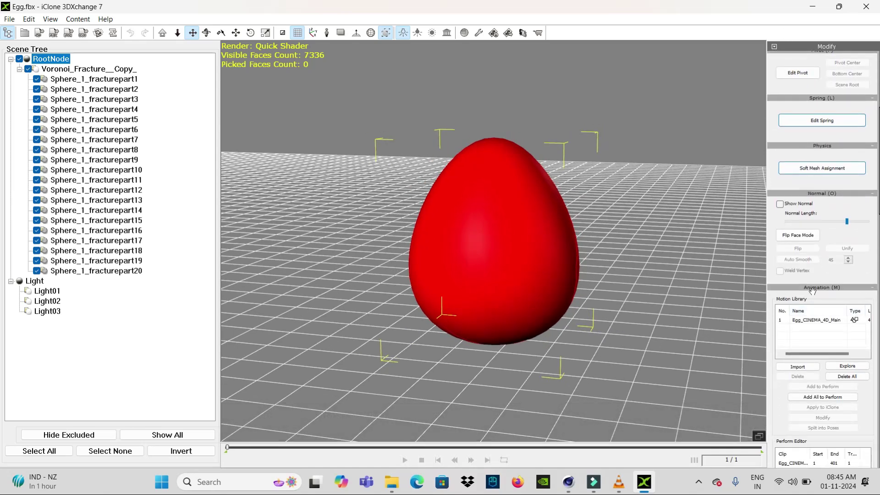
# Step: Select the Egg_CINEMA_4D_Main clip, play the shattering animation, then stop it
pyautogui.click(810, 320)
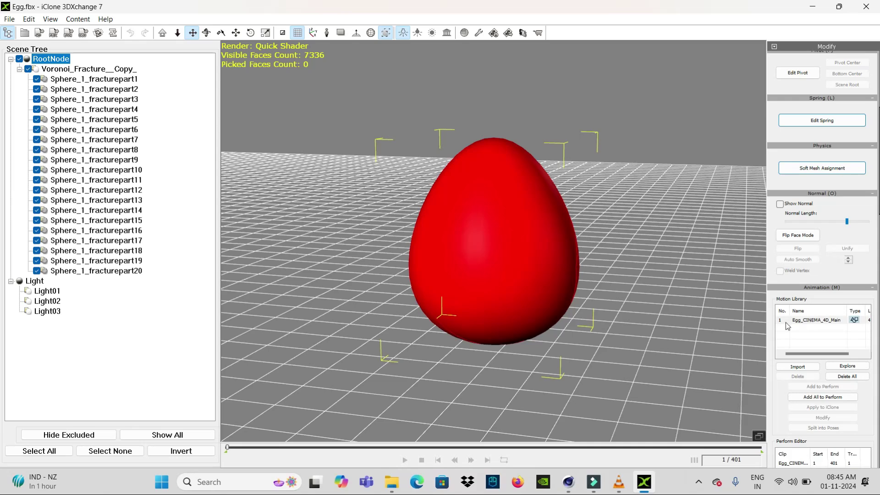
pyautogui.moveTo(780, 424); pyautogui.dragTo(785, 319)
pyautogui.scroll(-1, 785, 319)
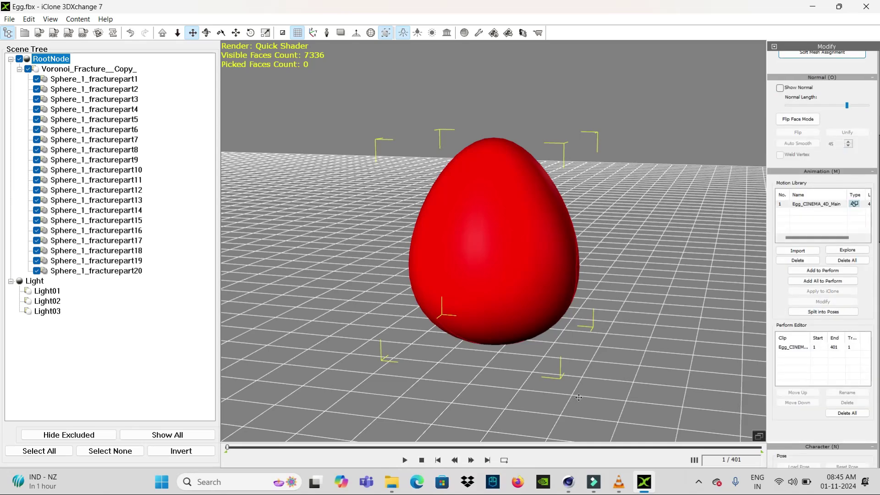
pyautogui.click(405, 460)
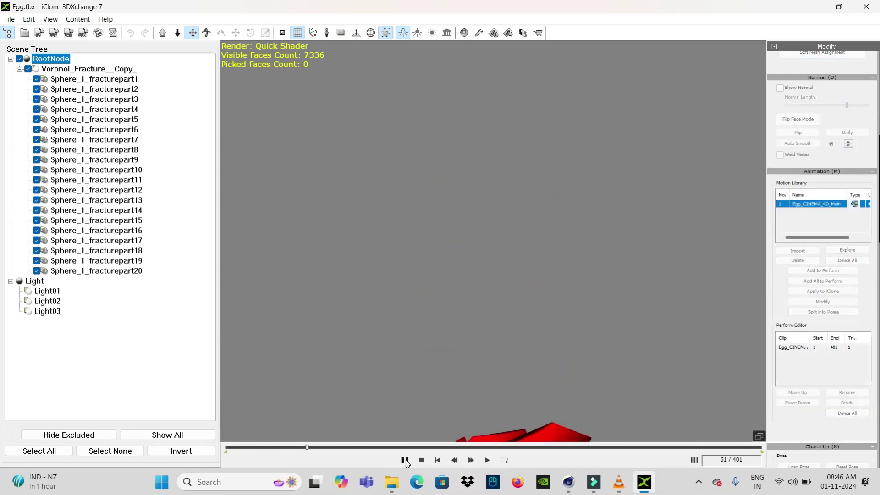
pyautogui.press('space')
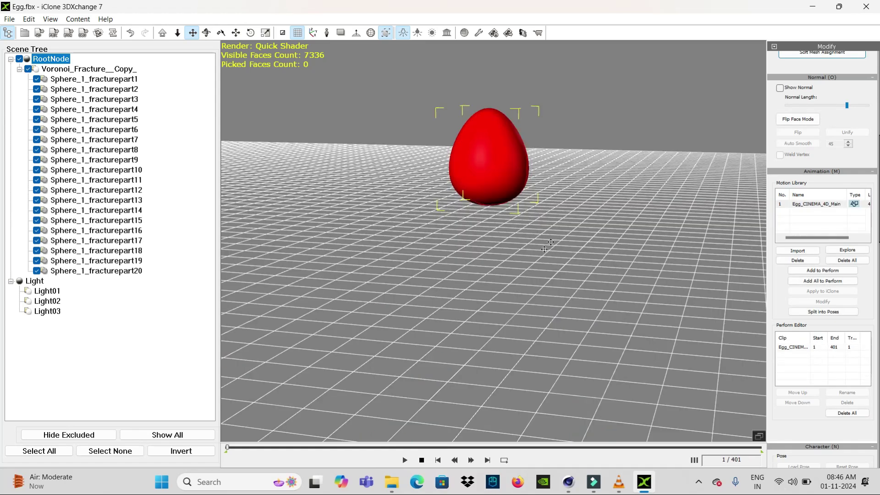